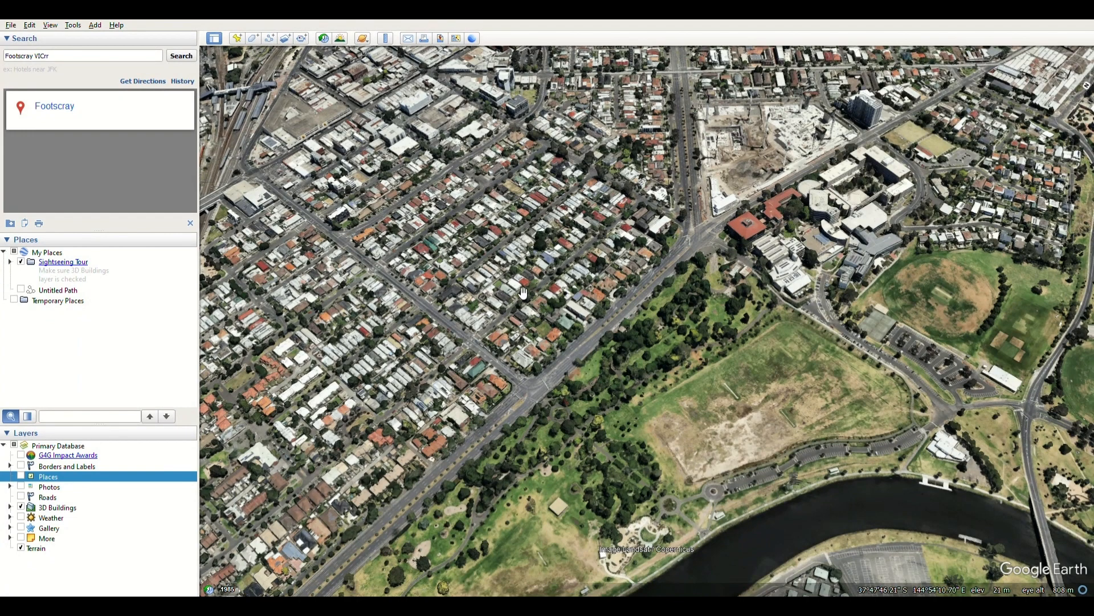
- Examine the Footscray housing blocks and construction site in angled views, finishing with a north-up, top-down view of the area
left_click_drag(634, 254, 634, 298)
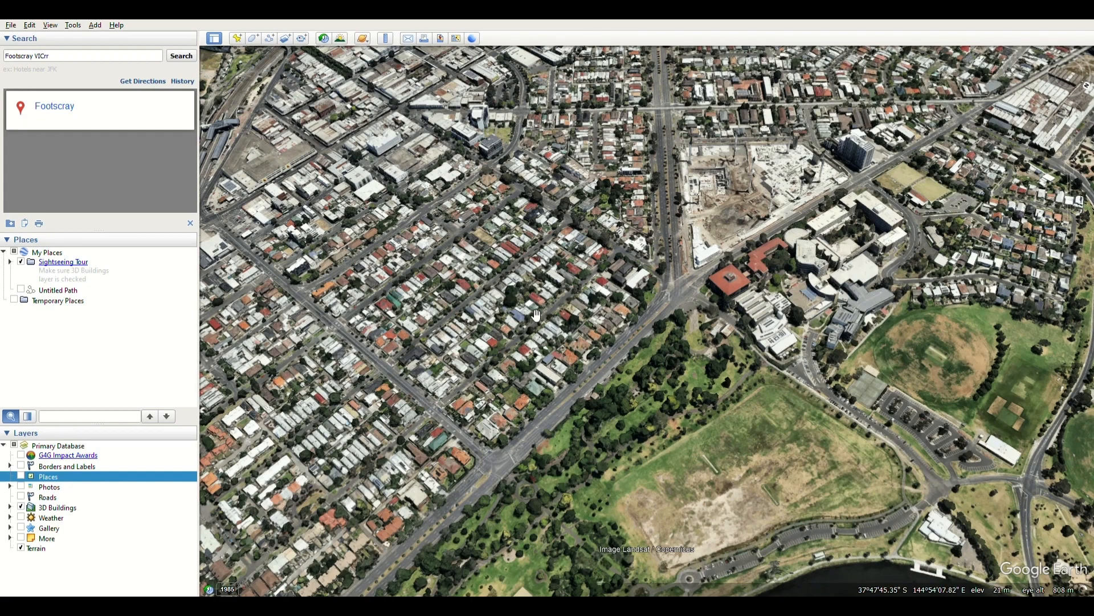
left_click_drag(459, 322, 477, 272)
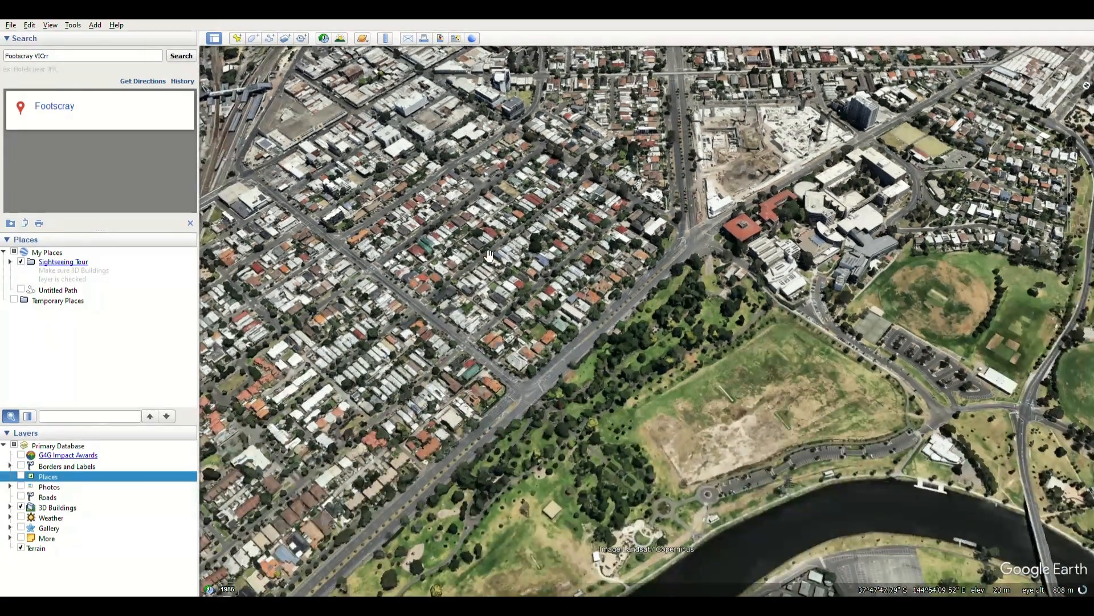
key("r")
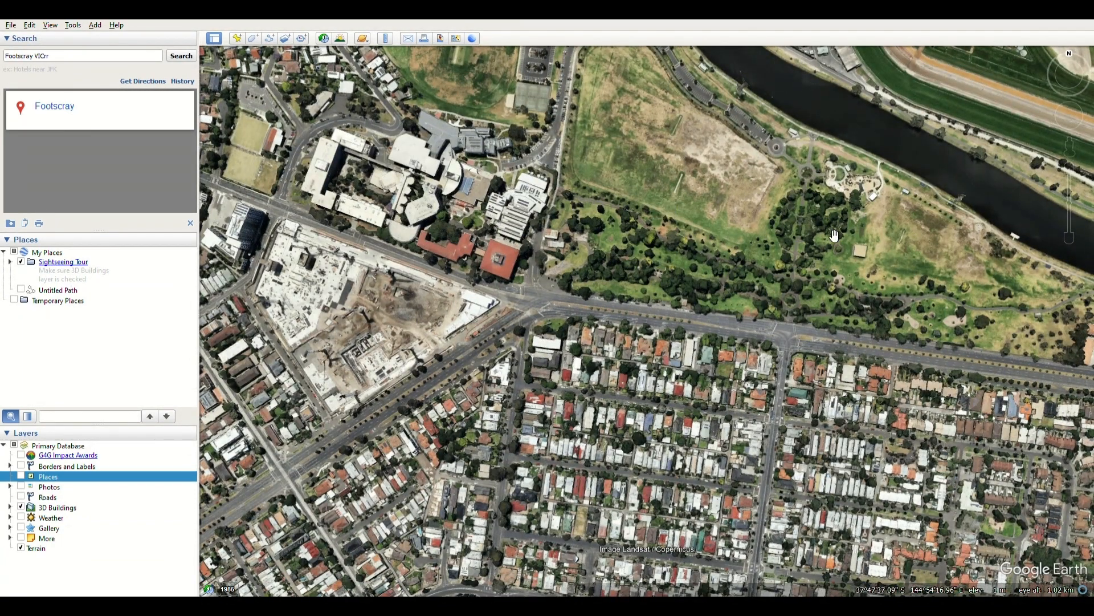
left_click_drag(582, 414, 666, 430)
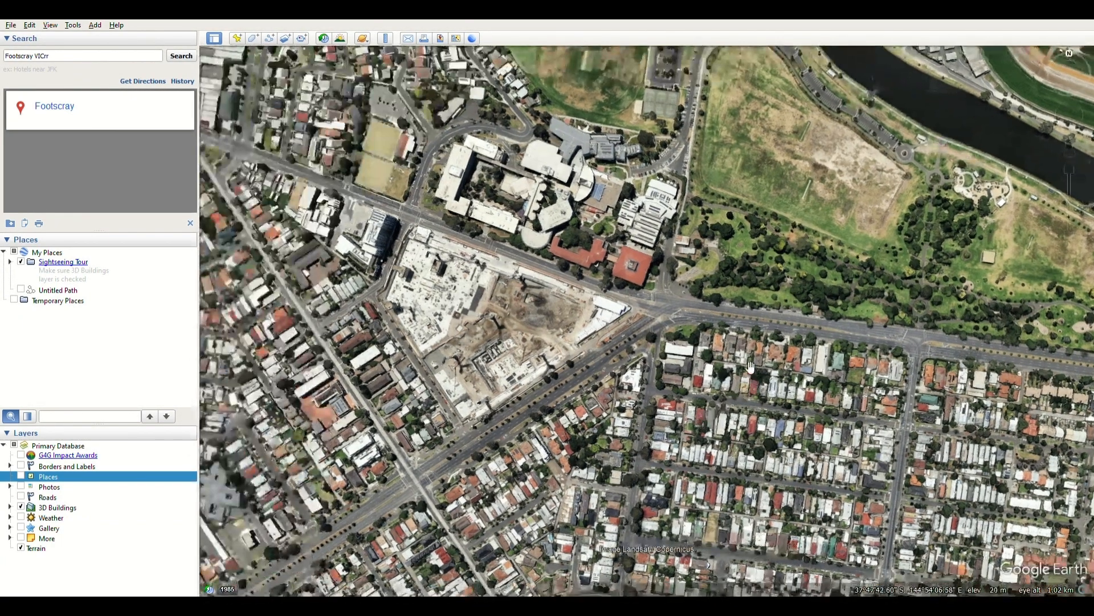
middle_click_drag(787, 321, 757, 339)
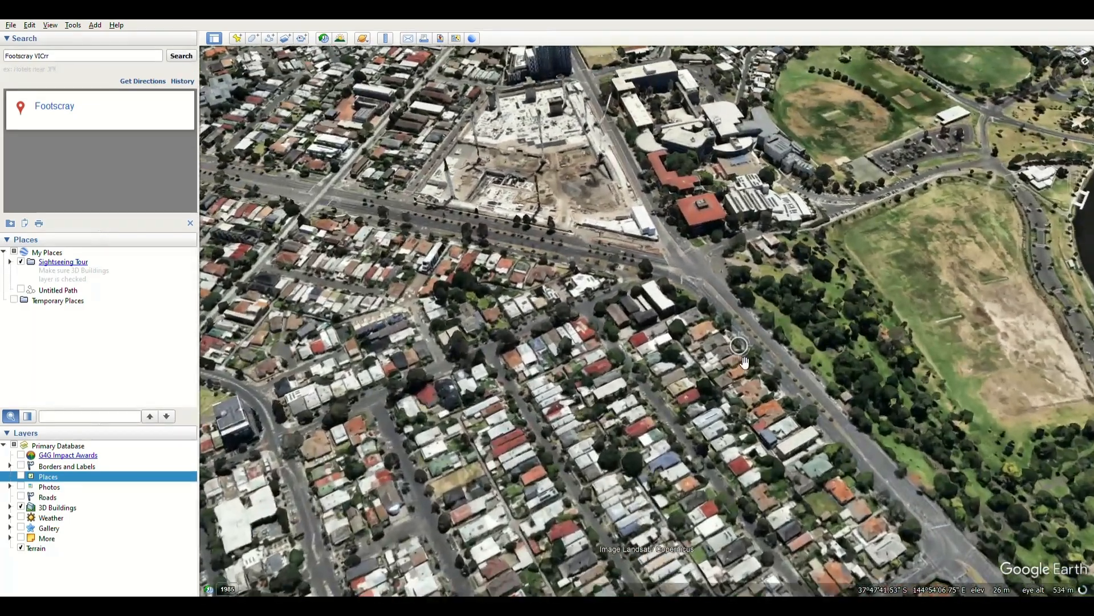
key("r")
scroll(766, 274, "down", 2)
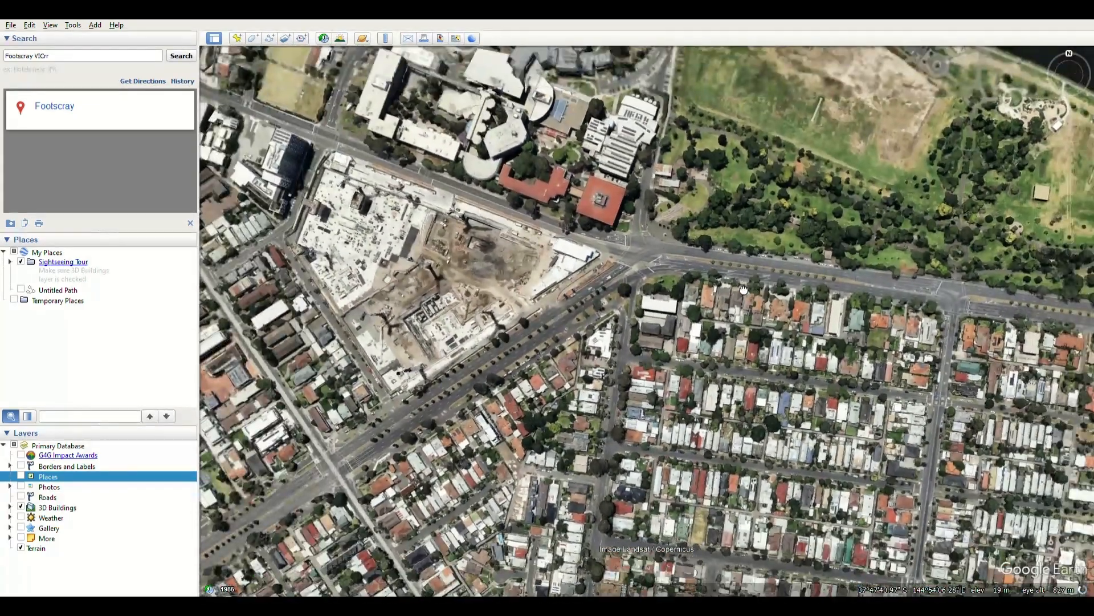
left_click_drag(746, 329, 751, 318)
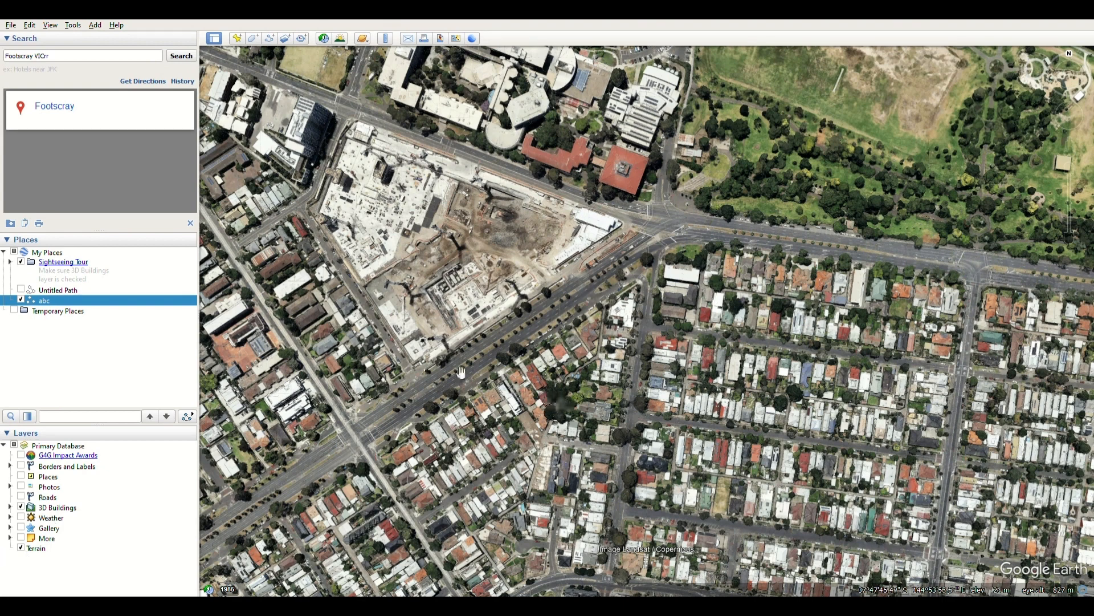
- Start a new path and lay its first four parallel north-south lines as a zigzag from the construction site's eastern part across the houses
left_click(270, 39)
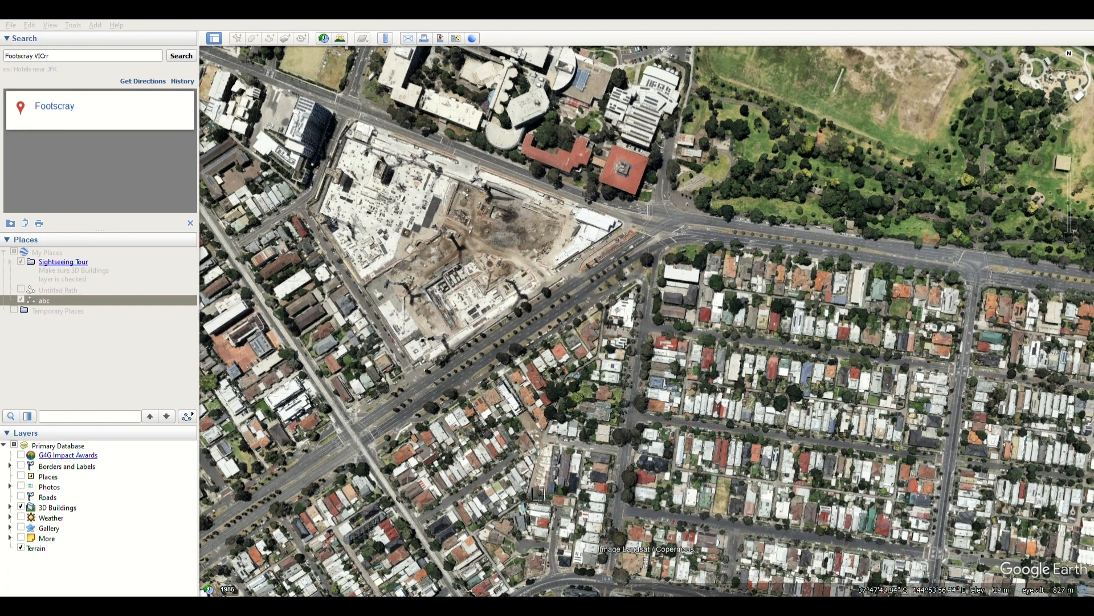
left_click(529, 485)
left_click(536, 190)
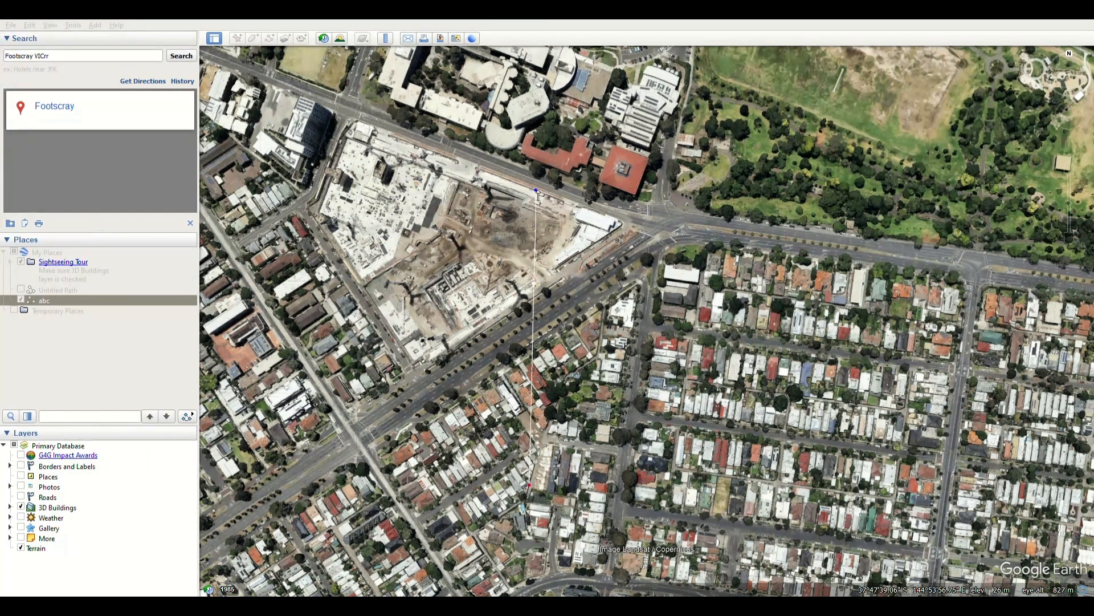
left_click(567, 190)
left_click(557, 484)
left_click(590, 475)
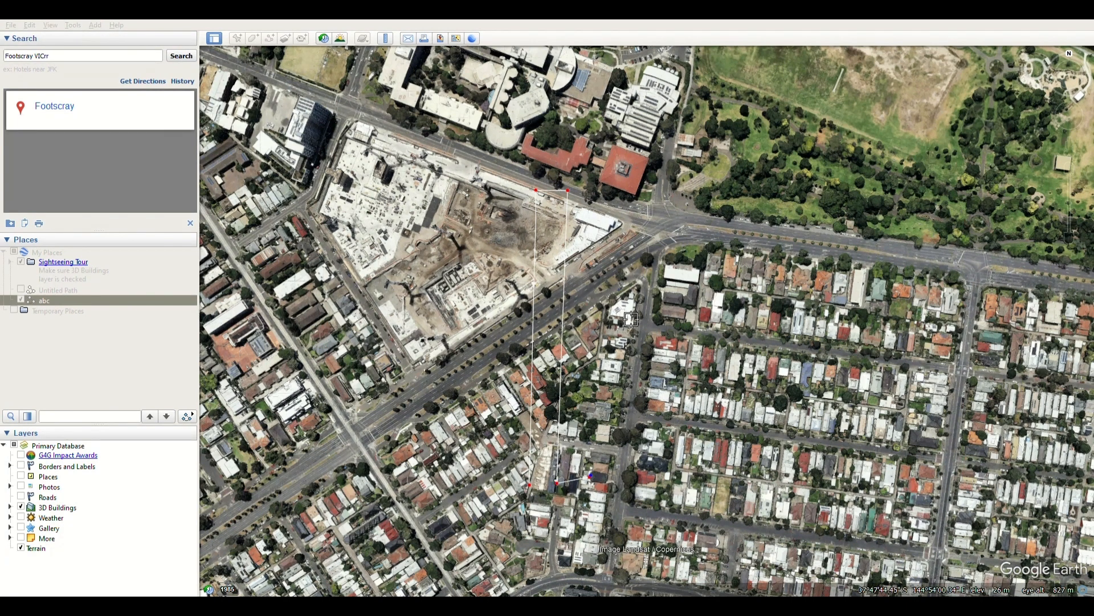
left_click(600, 190)
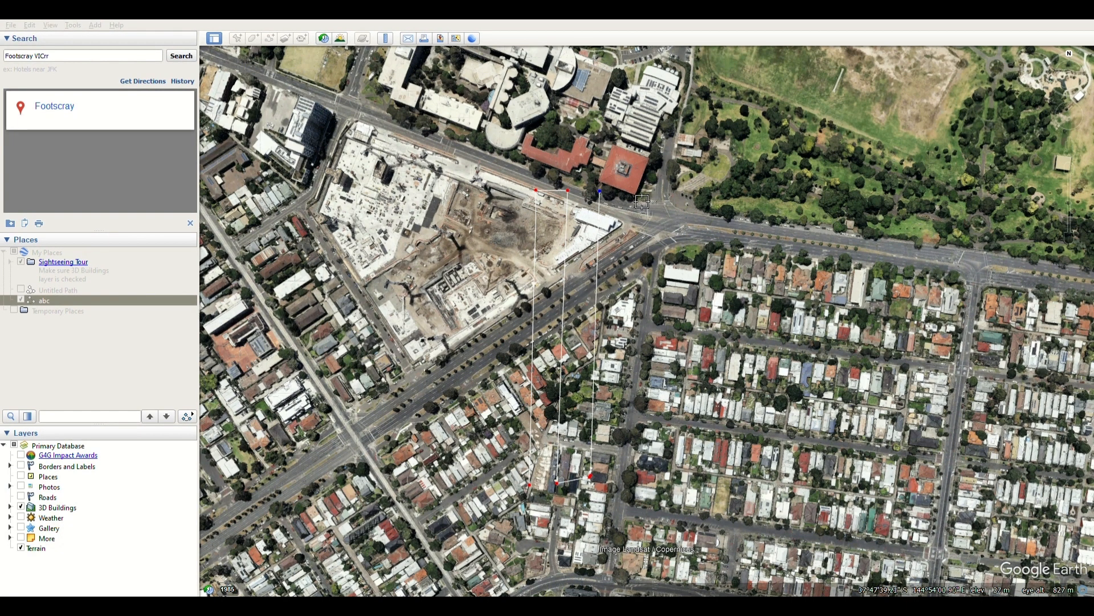
left_click(633, 194)
left_click(623, 483)
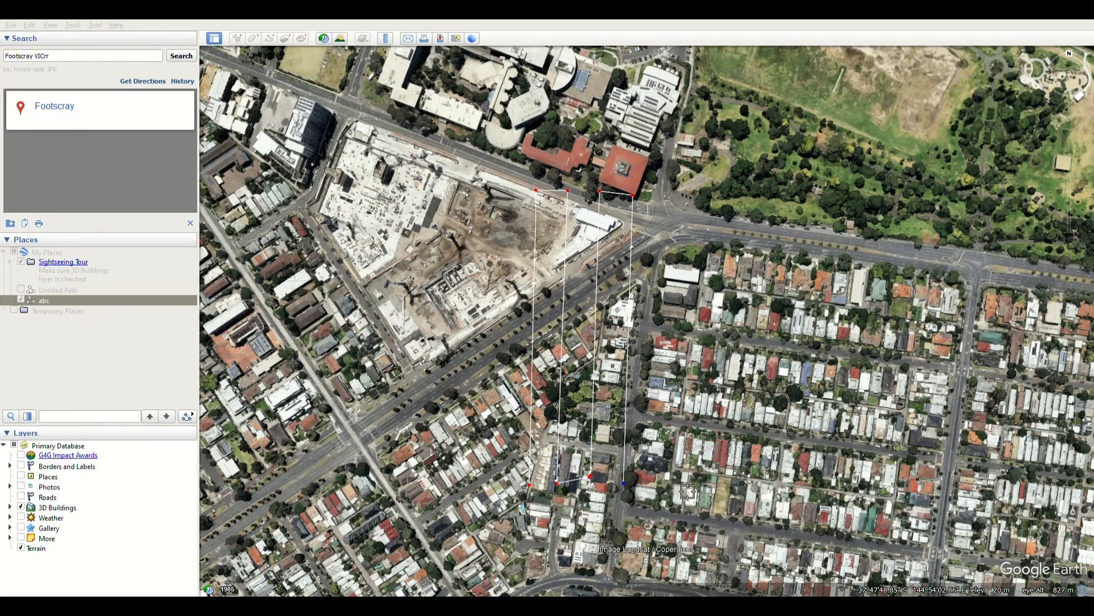
- Continue the zigzag path eastward with four more north-south lines between the houses and the park edge
left_click(665, 484)
left_click(659, 195)
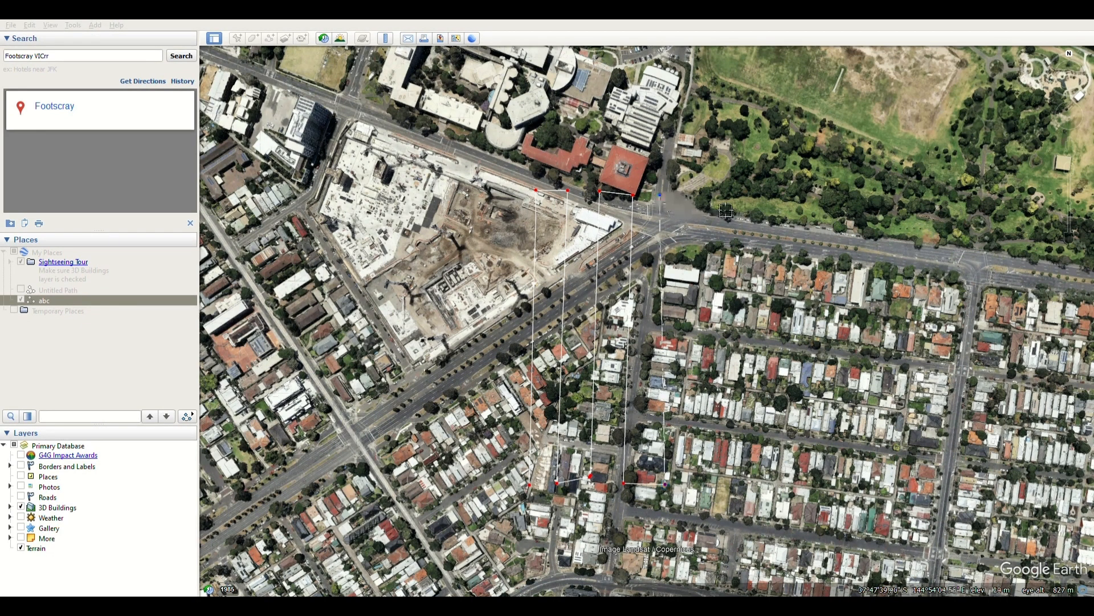
left_click(697, 193)
left_click(706, 477)
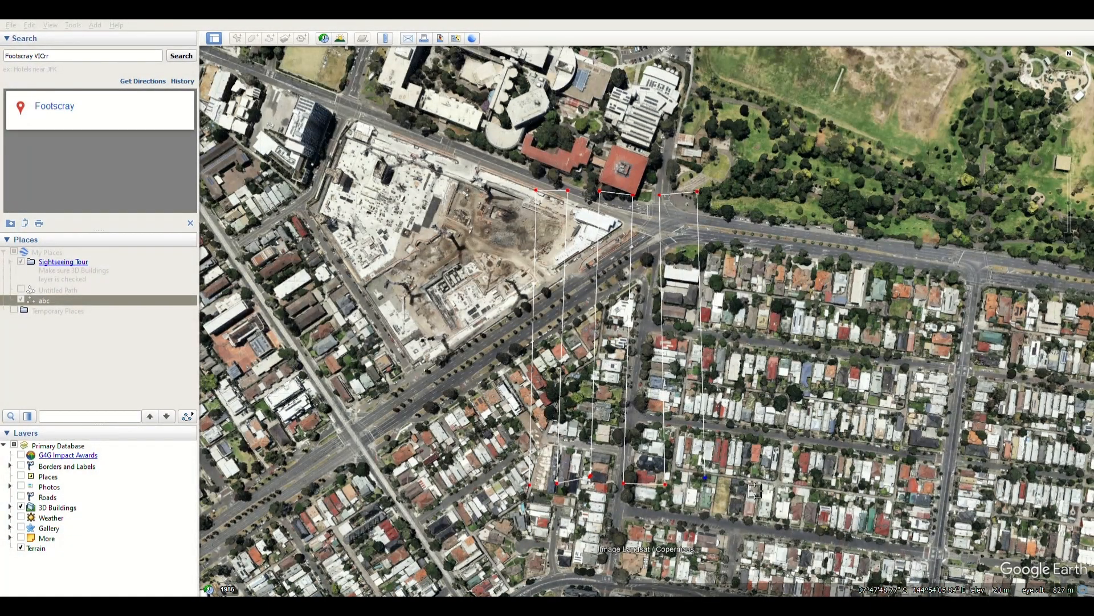
left_click(744, 477)
left_click(726, 186)
left_click(764, 189)
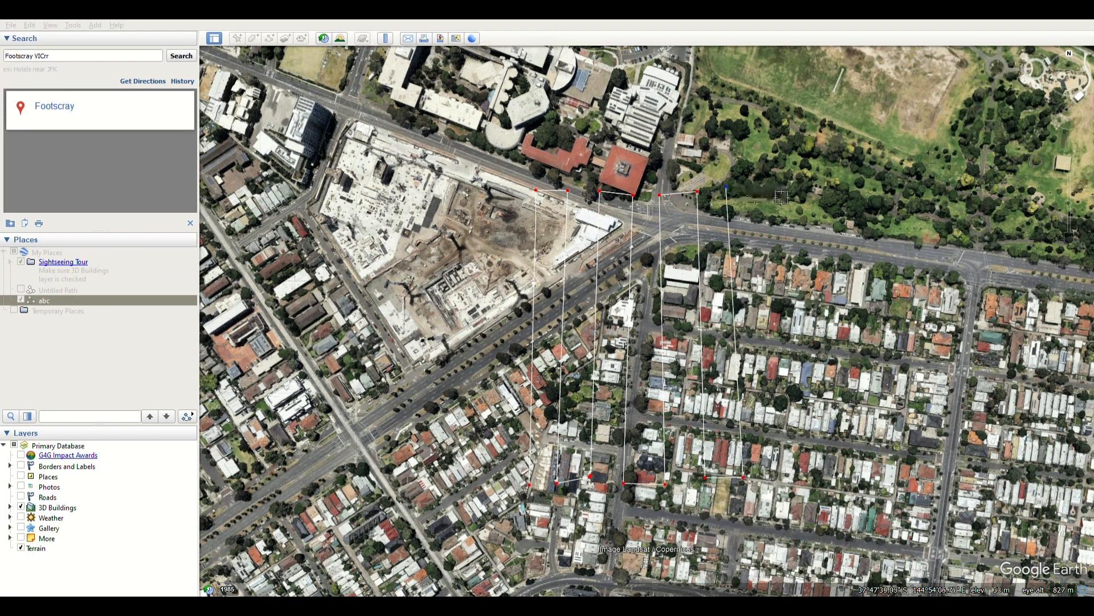
left_click(783, 476)
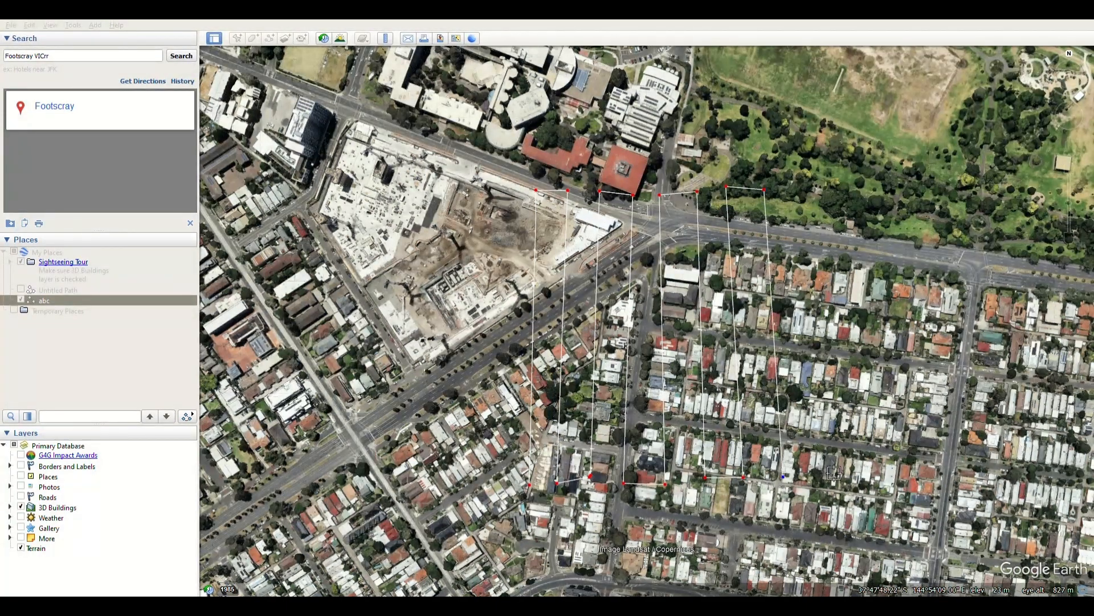
- Complete the north-south zigzag with three more lines, ending in the trees north of the main road
left_click(819, 473)
left_click(805, 194)
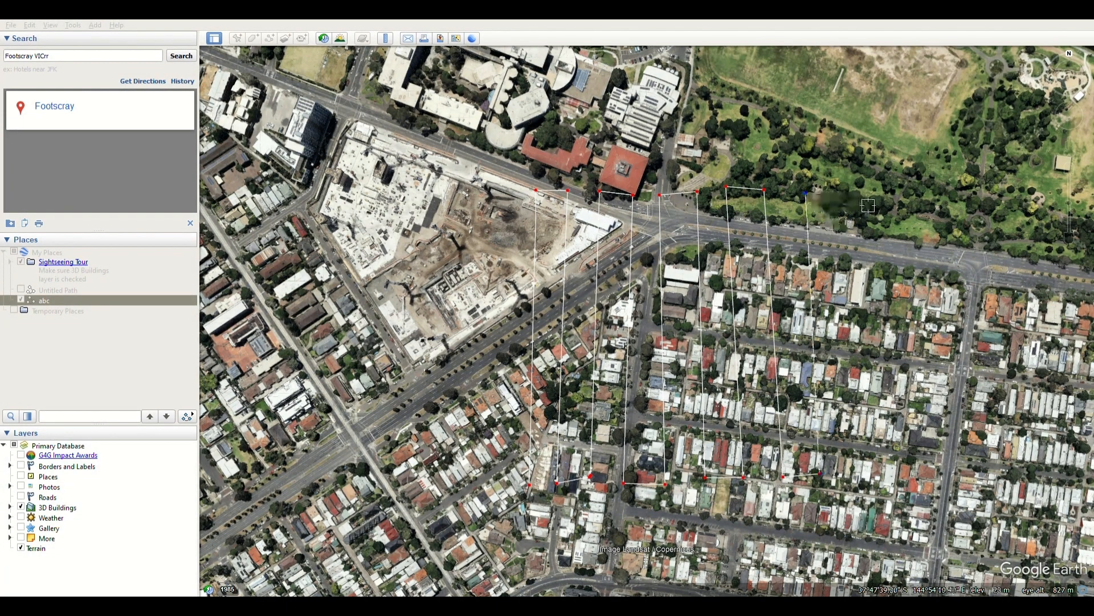
left_click(832, 195)
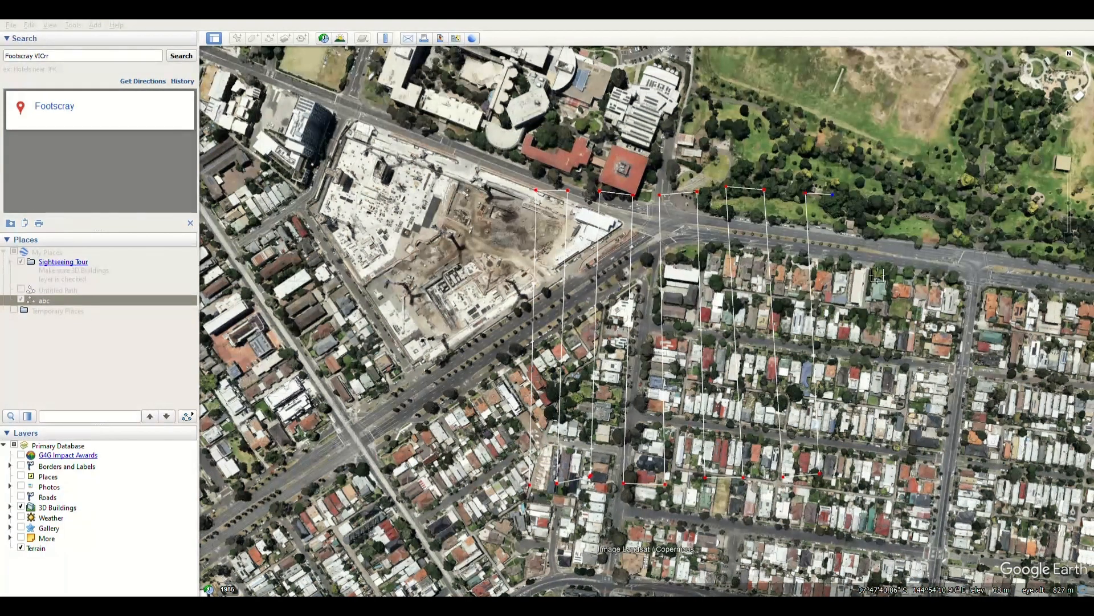
left_click(857, 465)
left_click(887, 467)
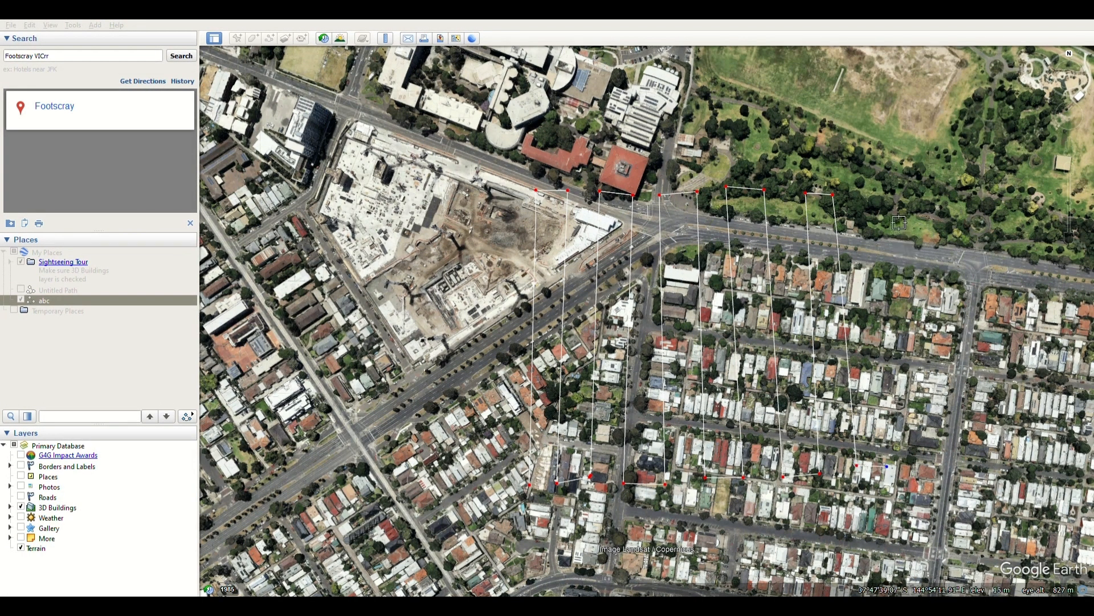
left_click(868, 198)
- Continue the path with four east-west lines crossing the northern half of the north-south lines
left_click(517, 208)
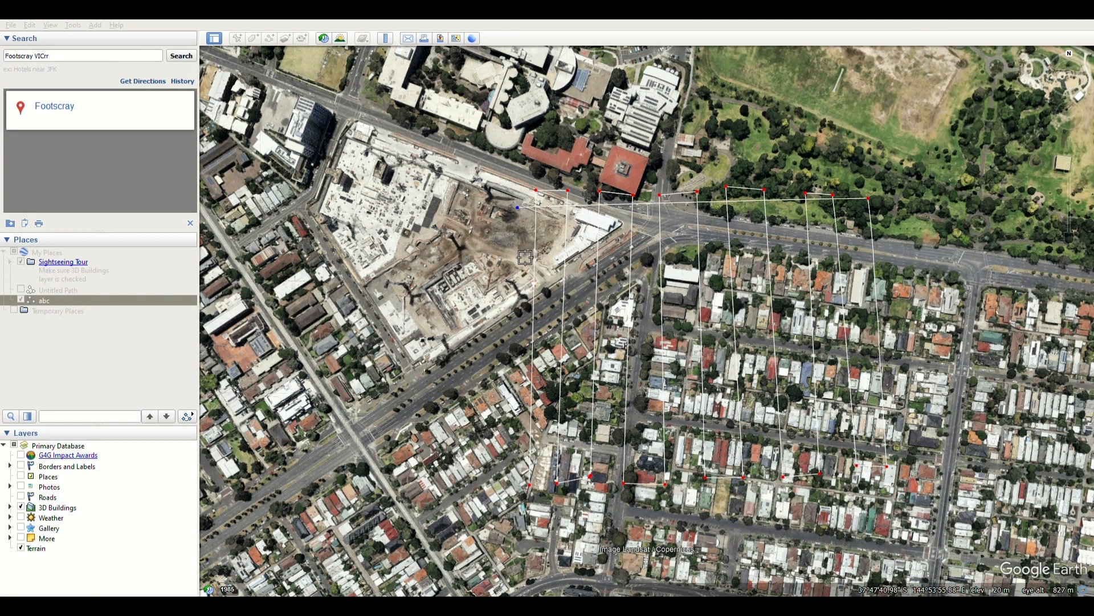
left_click(520, 246)
left_click(890, 231)
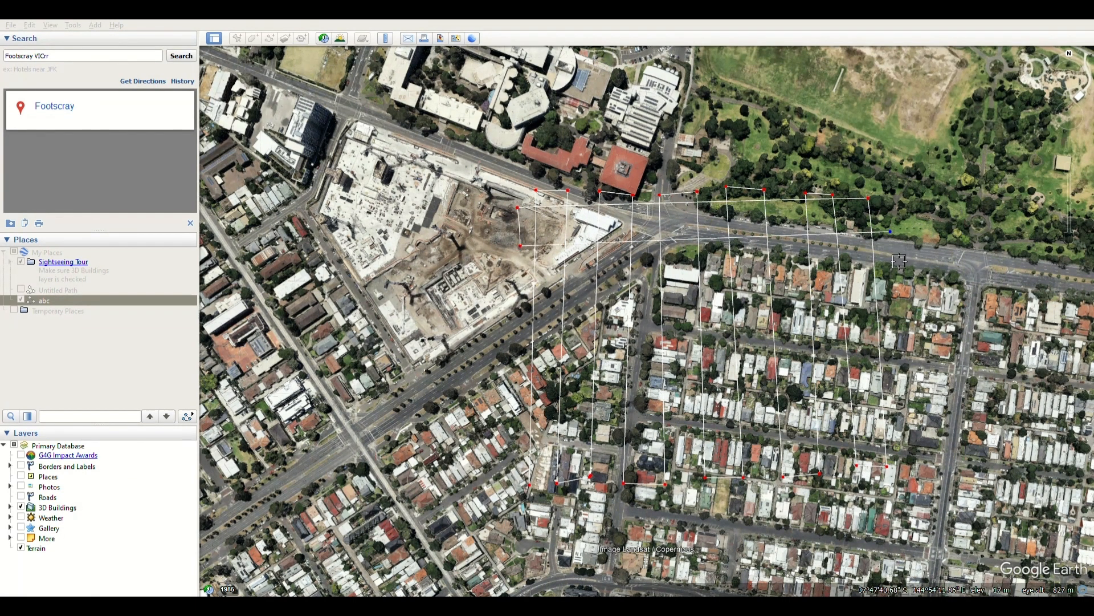
left_click(893, 284)
left_click(518, 294)
left_click(520, 337)
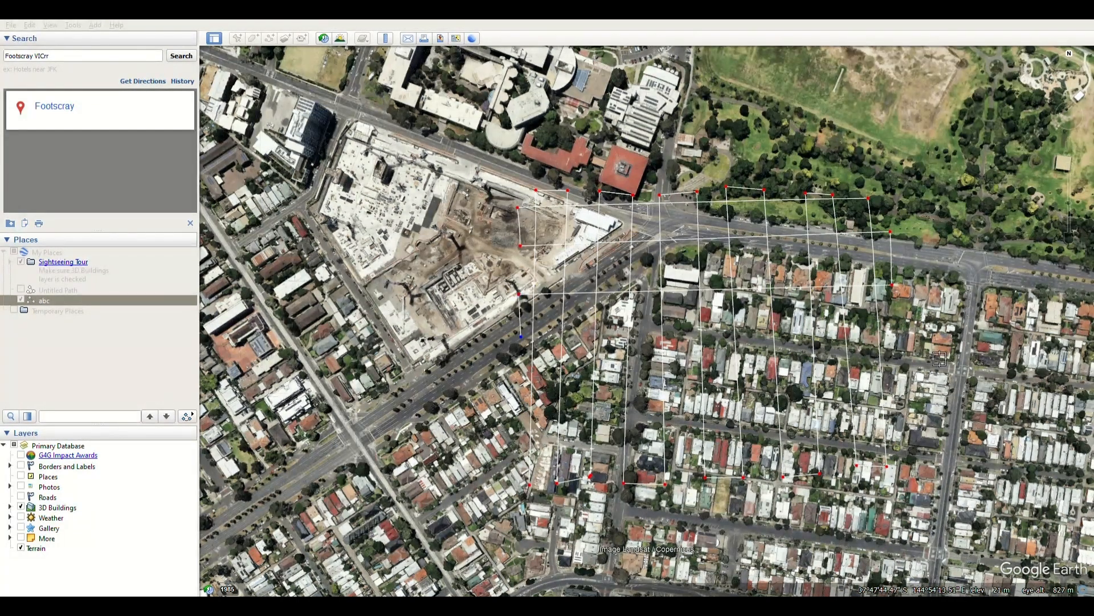
left_click(898, 329)
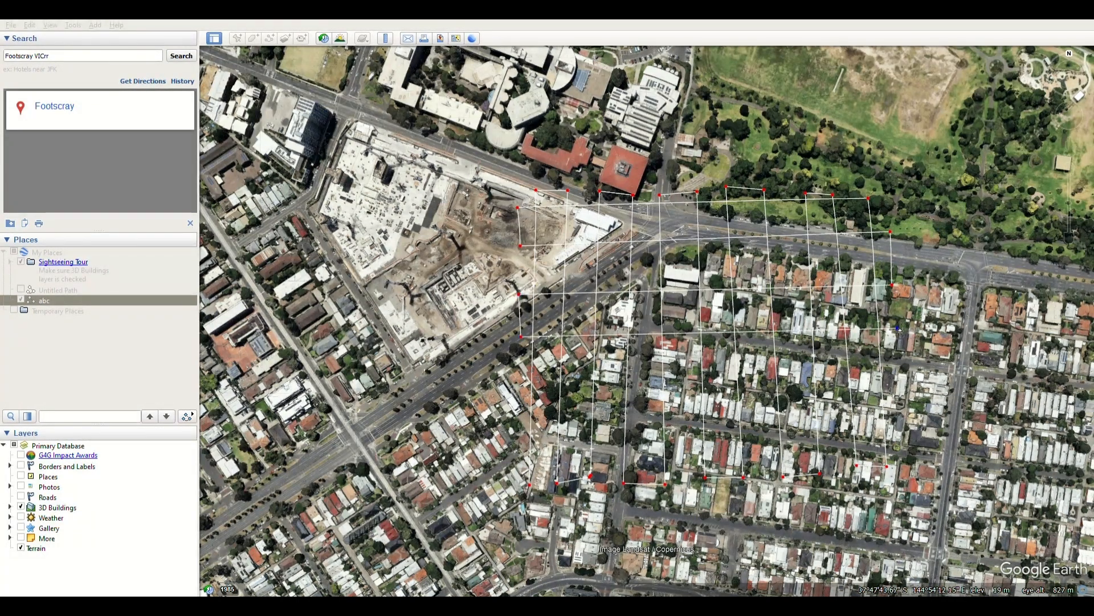
- Finish the crossing grid with three more east-west lines down to its southern end
left_click(901, 370)
left_click(519, 390)
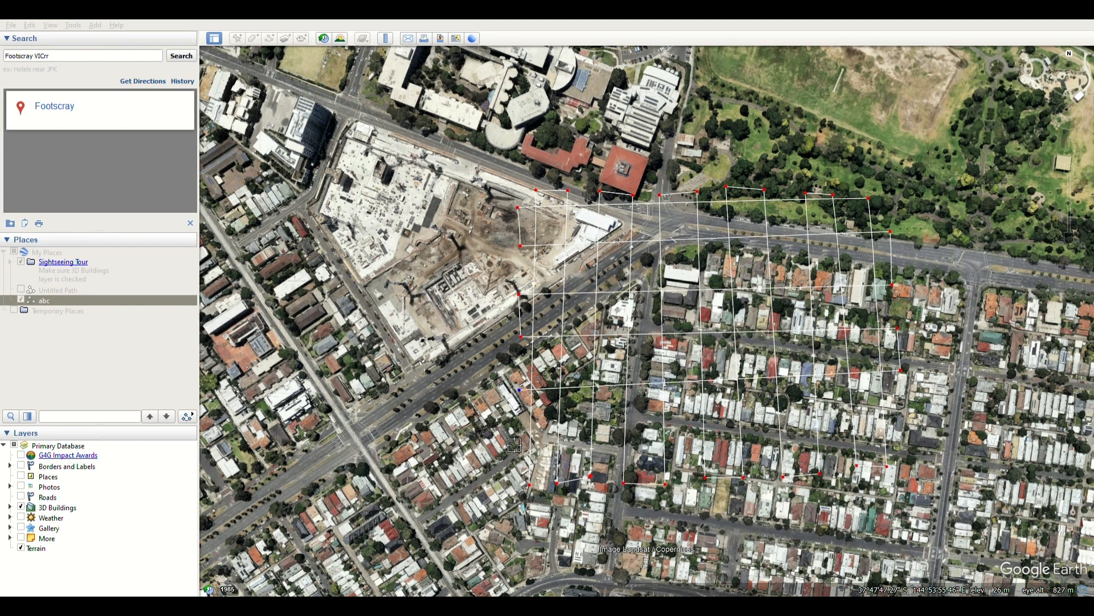
left_click(515, 436)
left_click(901, 417)
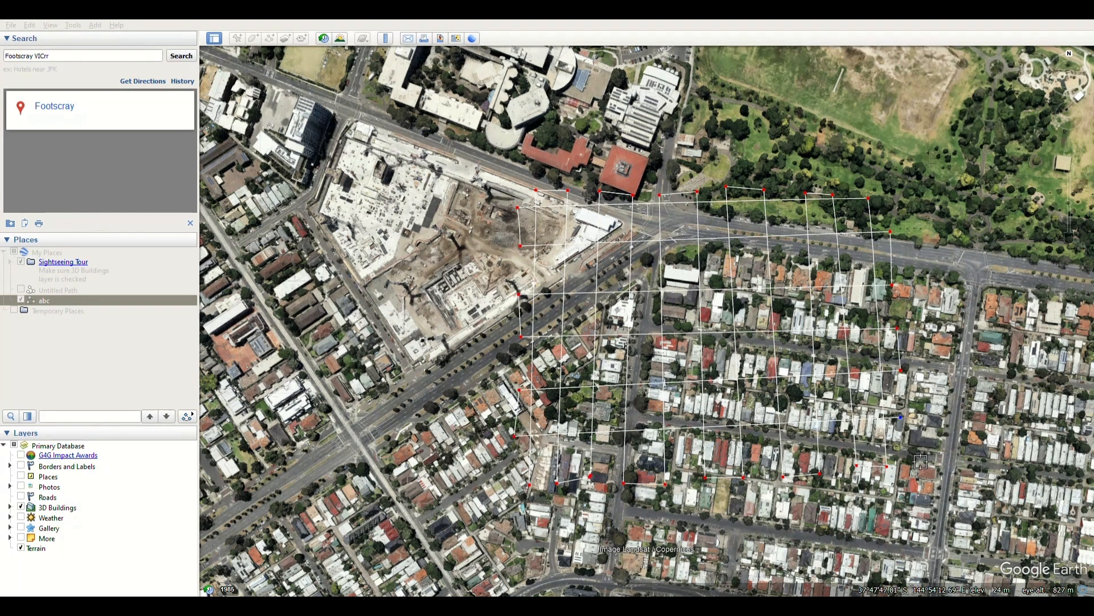
left_click(907, 456)
left_click(517, 477)
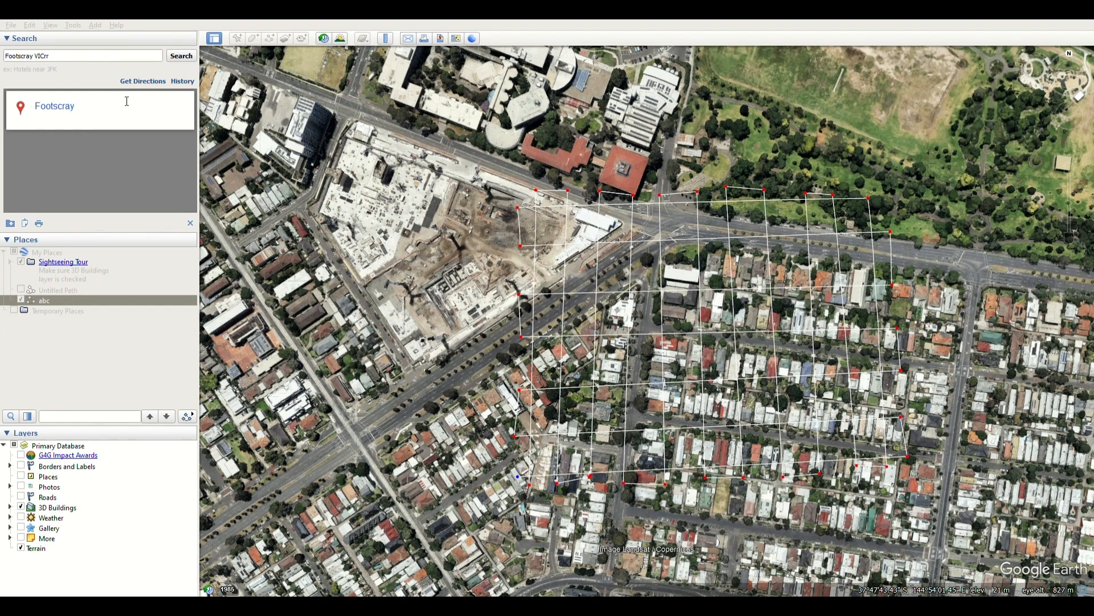
- Inspect the drawn grid path over the housing blocks from an angled view at near and far distances
key("Left")
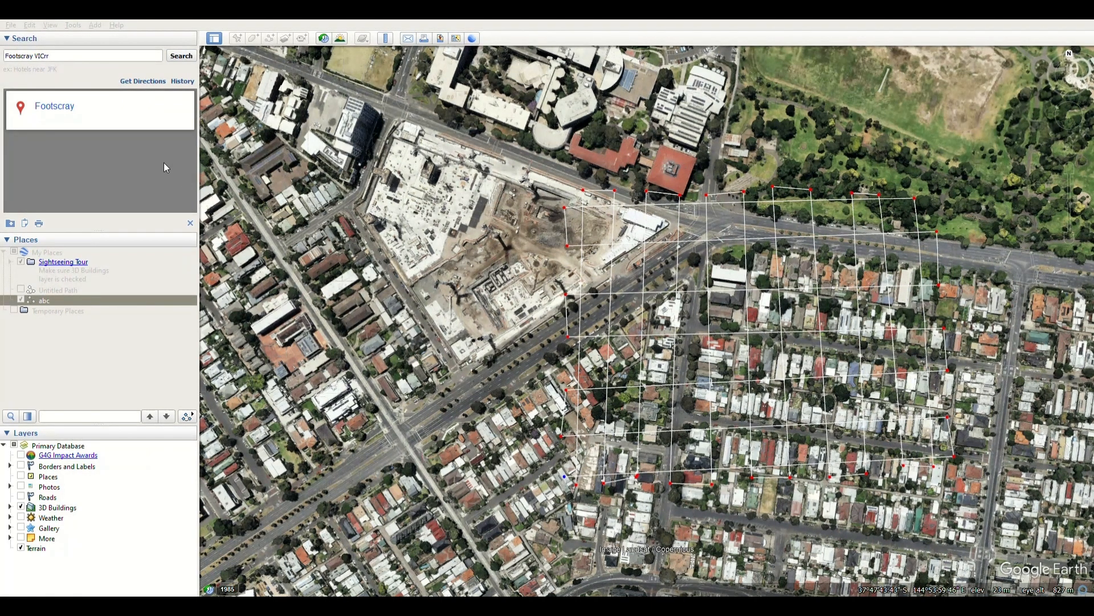
mouse_move(162, 161)
left_mouse_down()
mouse_move(193, 162)
mouse_move(166, 163)
left_mouse_up()
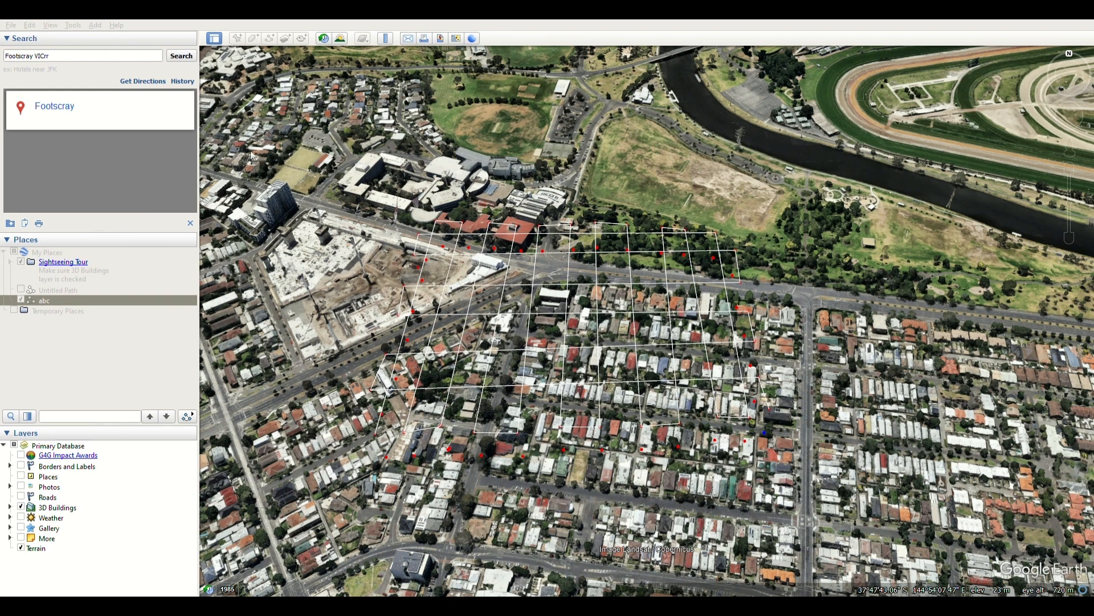
scroll(538, 388, "up", 2)
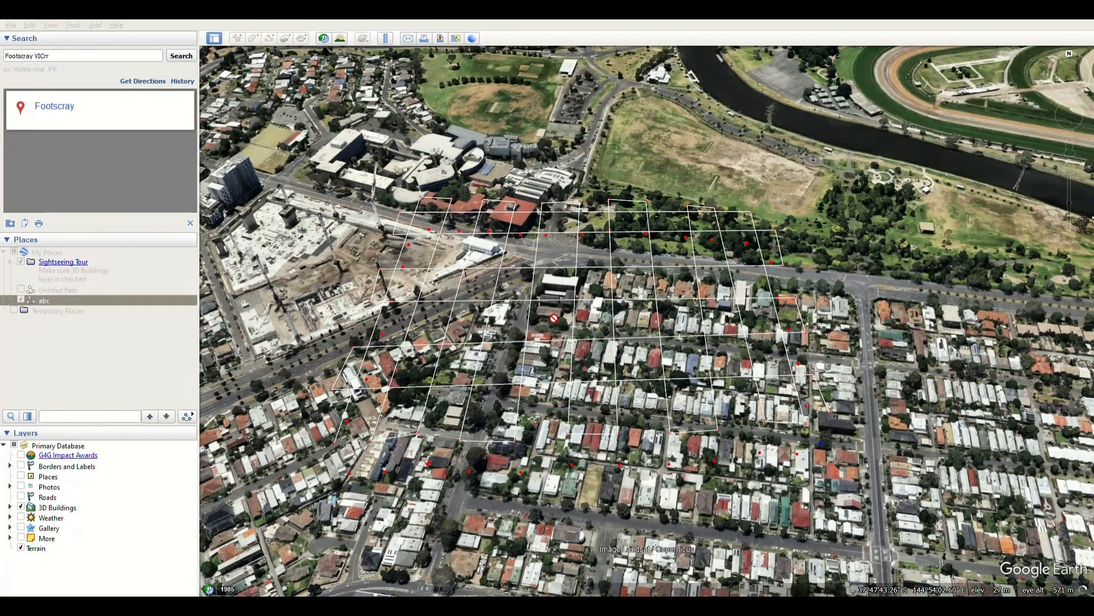
scroll(553, 318, "down", 3)
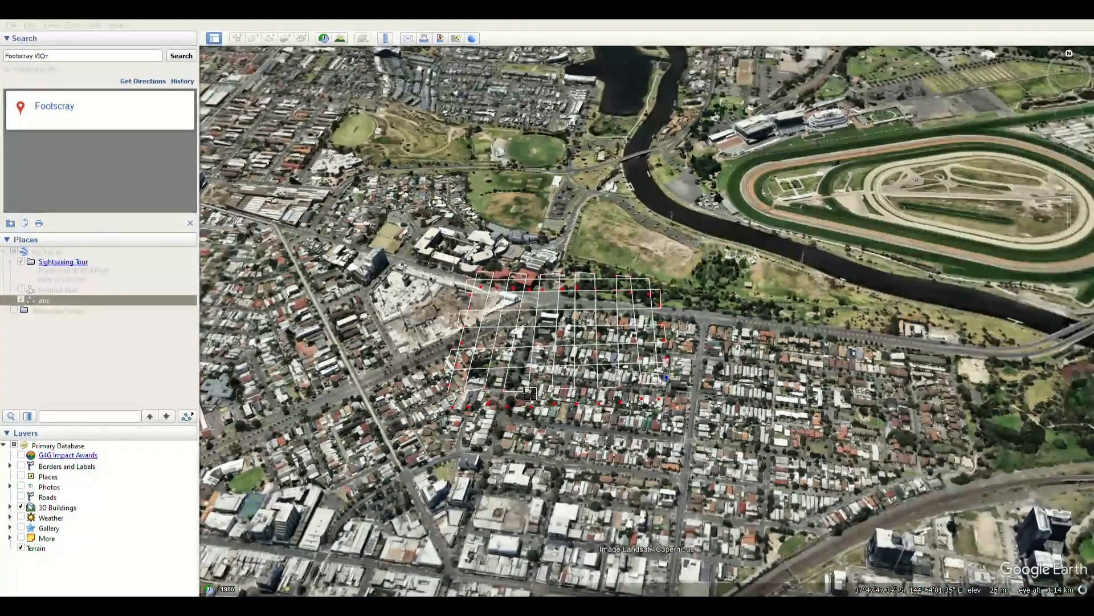
left_click_drag(564, 356, 515, 391)
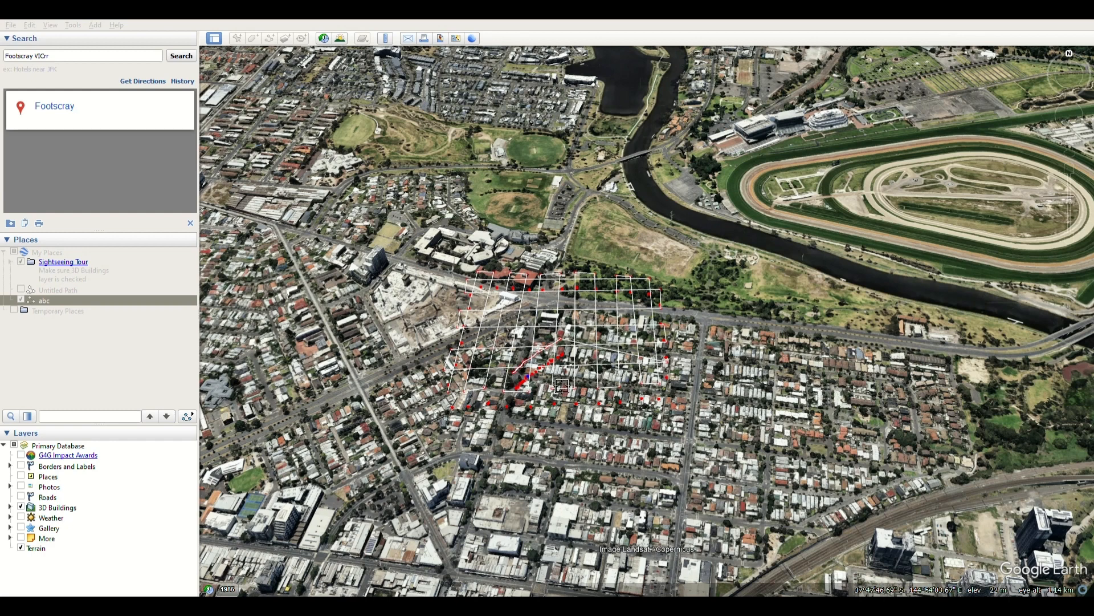
scroll(611, 356, "up", 3)
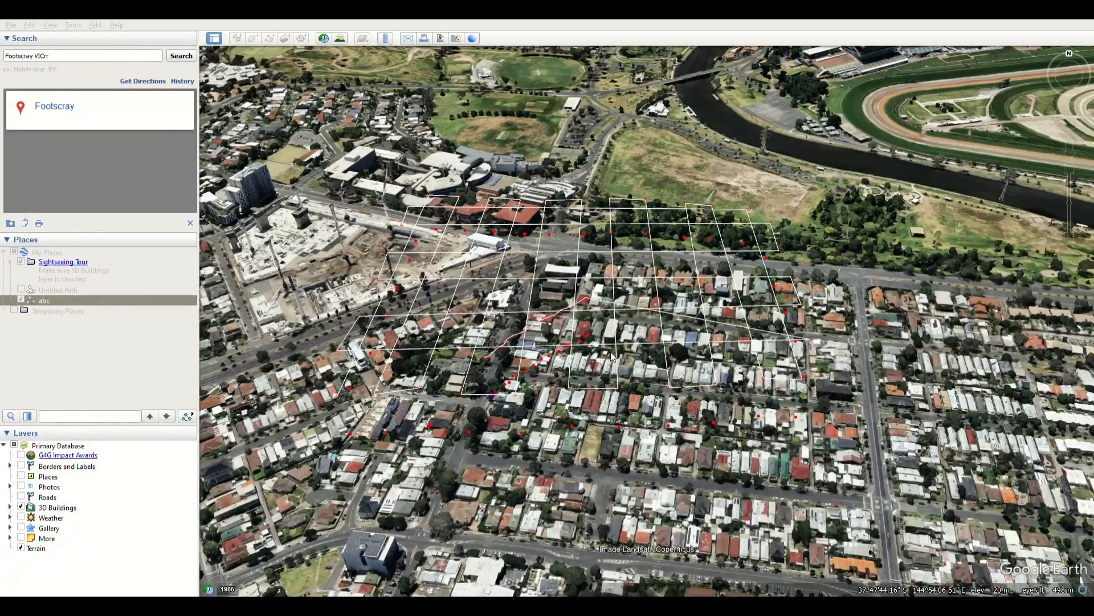
right_click(557, 435)
right_click(557, 435)
right_click(557, 435)
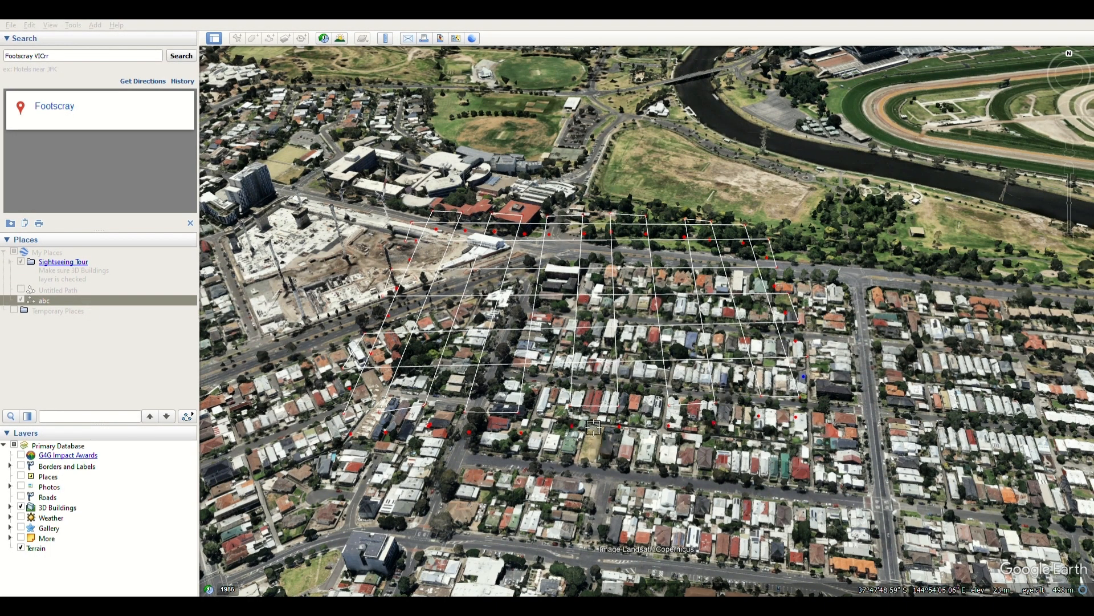
- Save the grid path as abc in My Places and play a tour along it
left_click(269, 305)
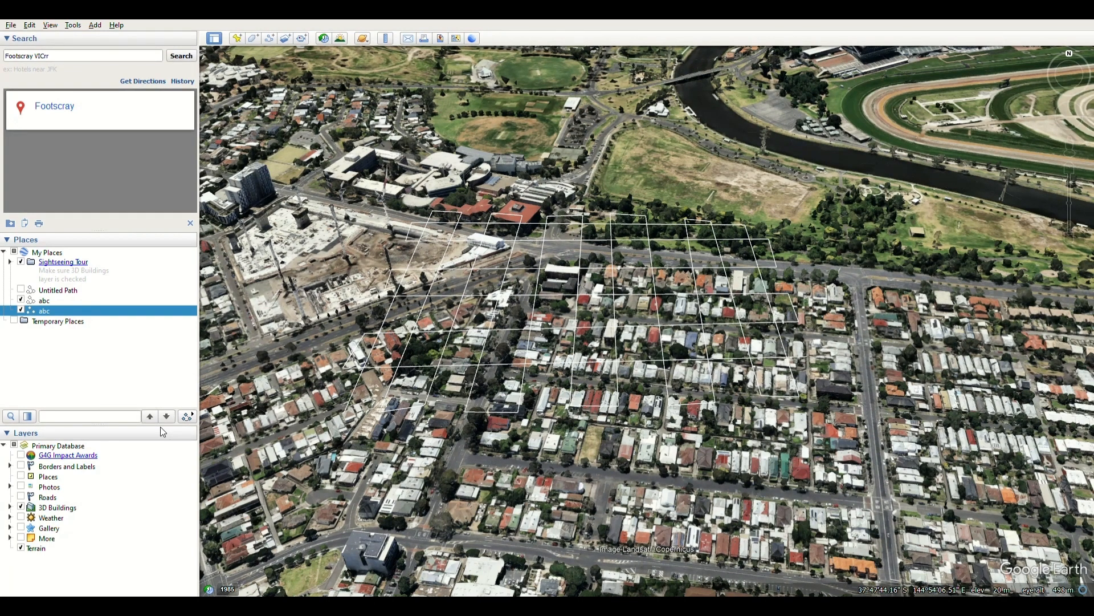
left_click(188, 416)
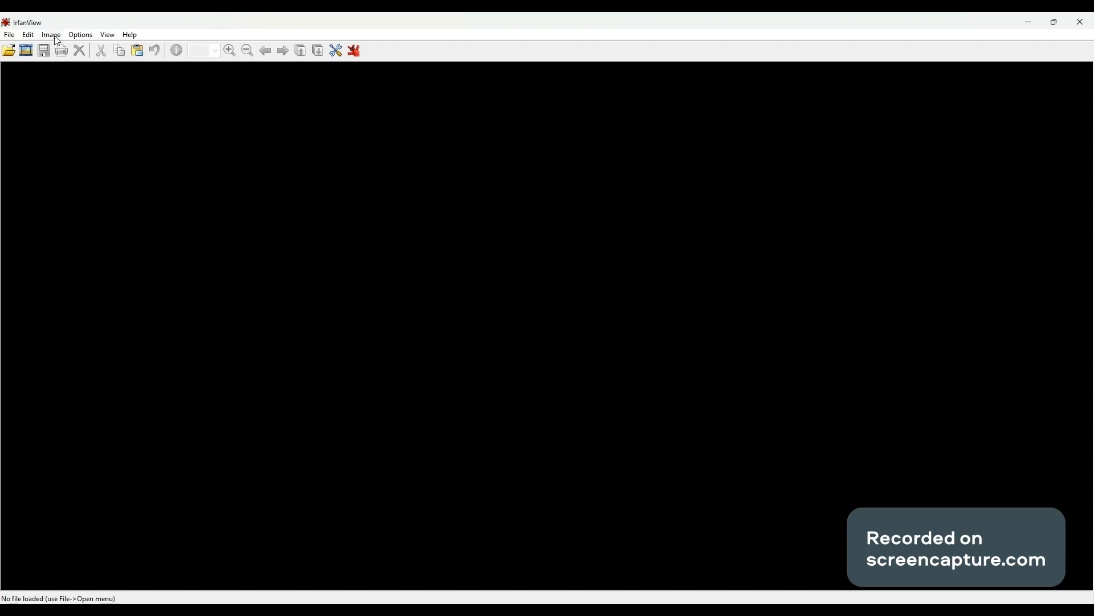
- Start an automatic IrfanView capture of the fixed 1700 x 900 screen rectangle every 2.0 seconds, saving JPG files and stopping after 800 shots
left_click(98, 38)
mouse_move(88, 38)
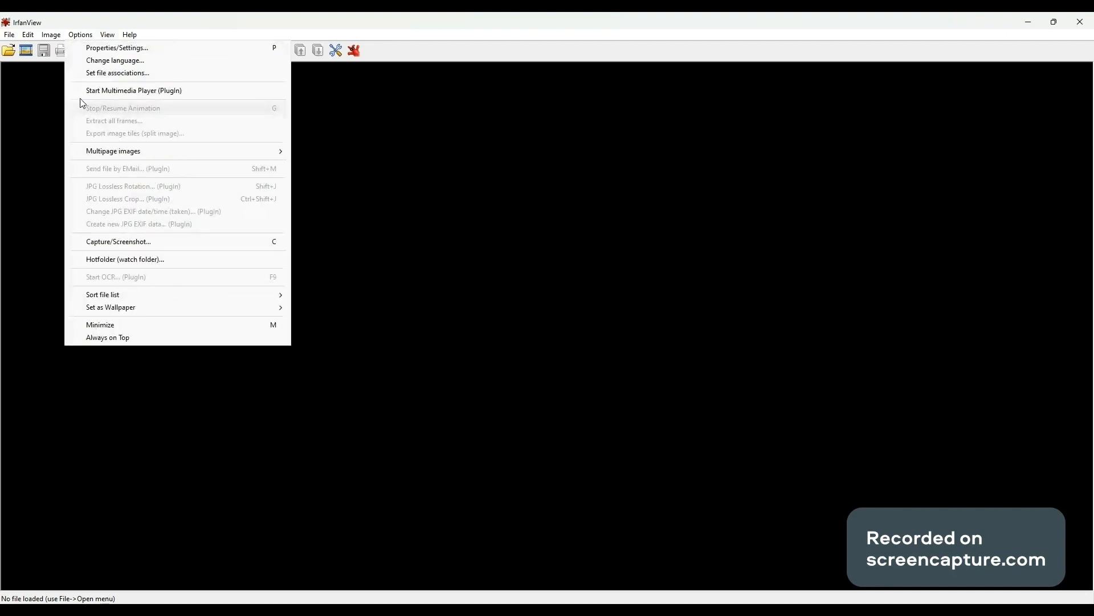
left_click(108, 243)
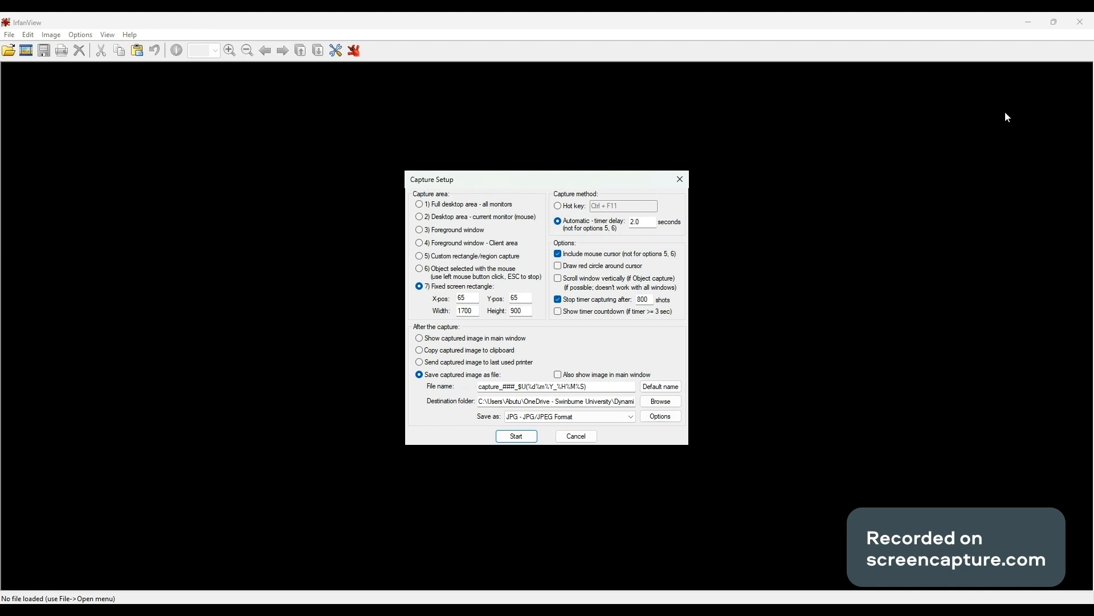
left_click(422, 258)
left_click(517, 437)
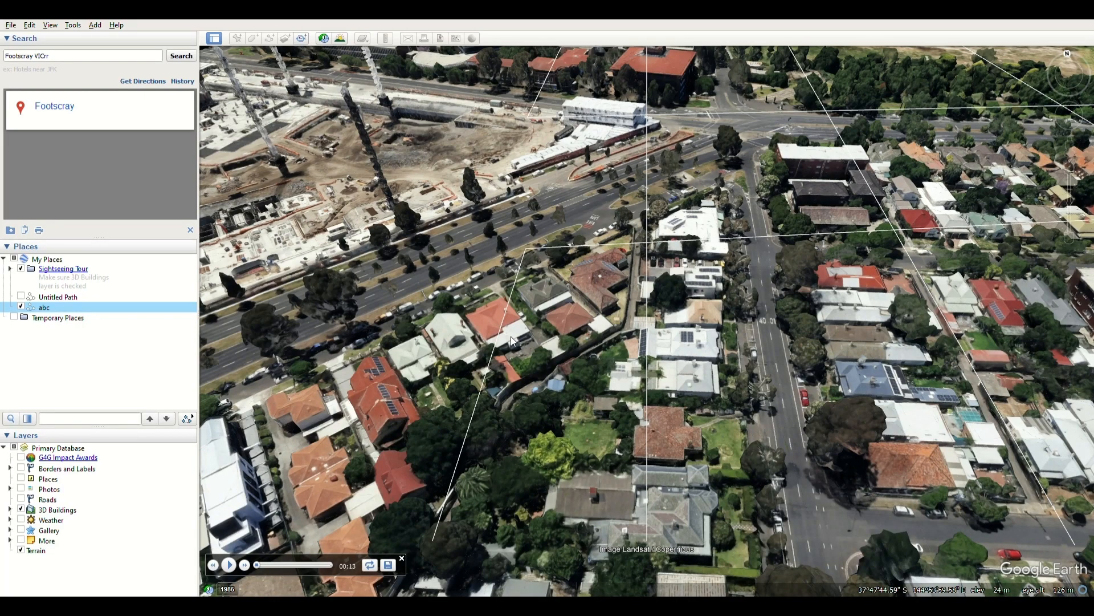
- In Google Earth, play the tour with the abc path hidden, and look through the captured images in folder 001
left_click(231, 567)
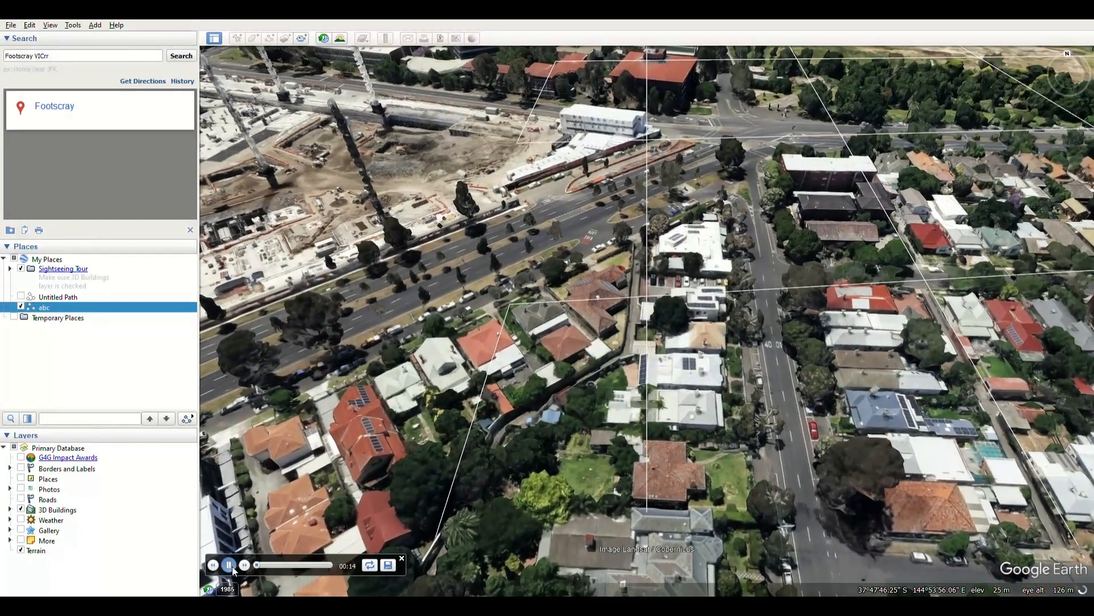
left_click(229, 564)
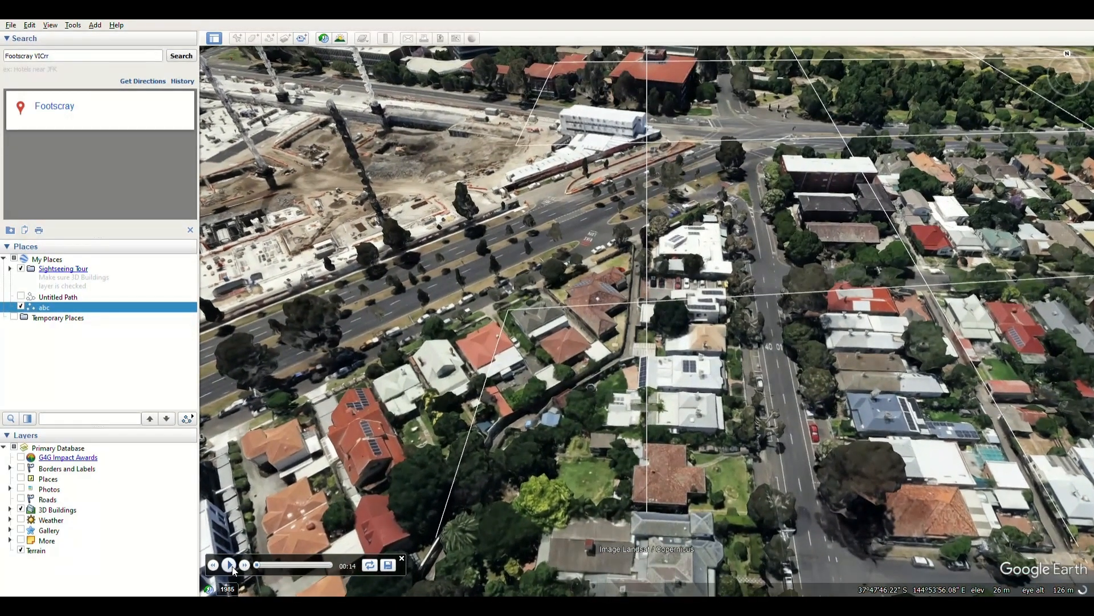
left_click(21, 307)
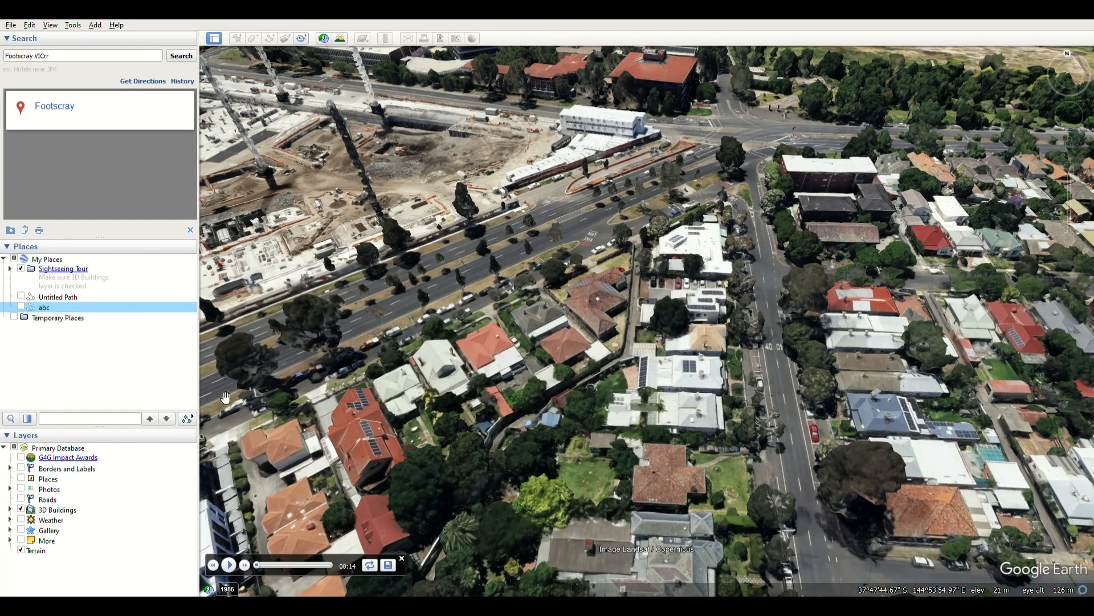
left_click(21, 307)
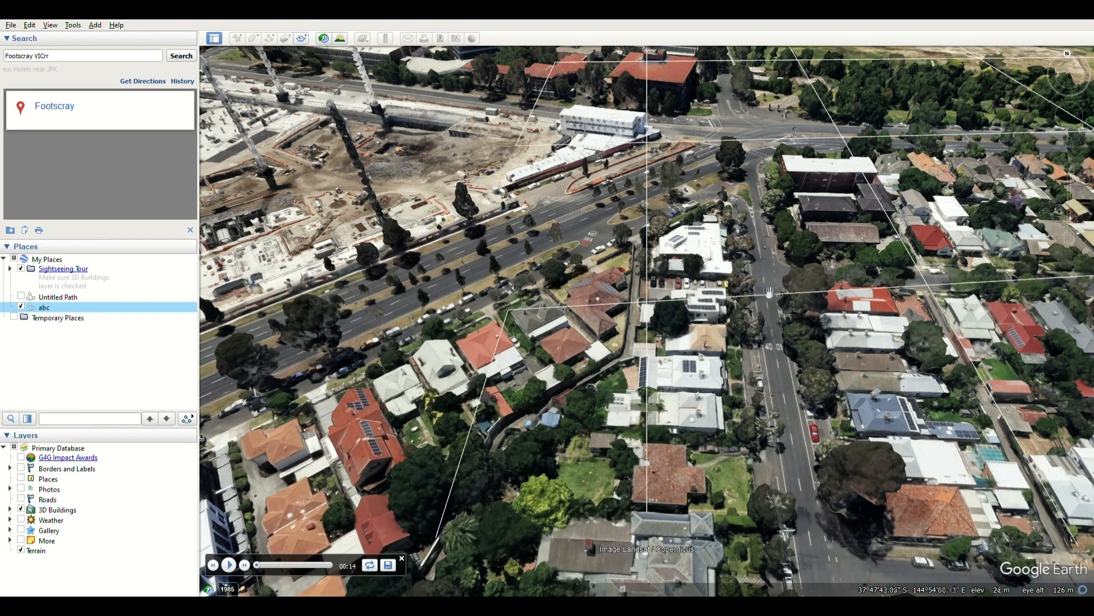
left_click(21, 307)
left_click(230, 566)
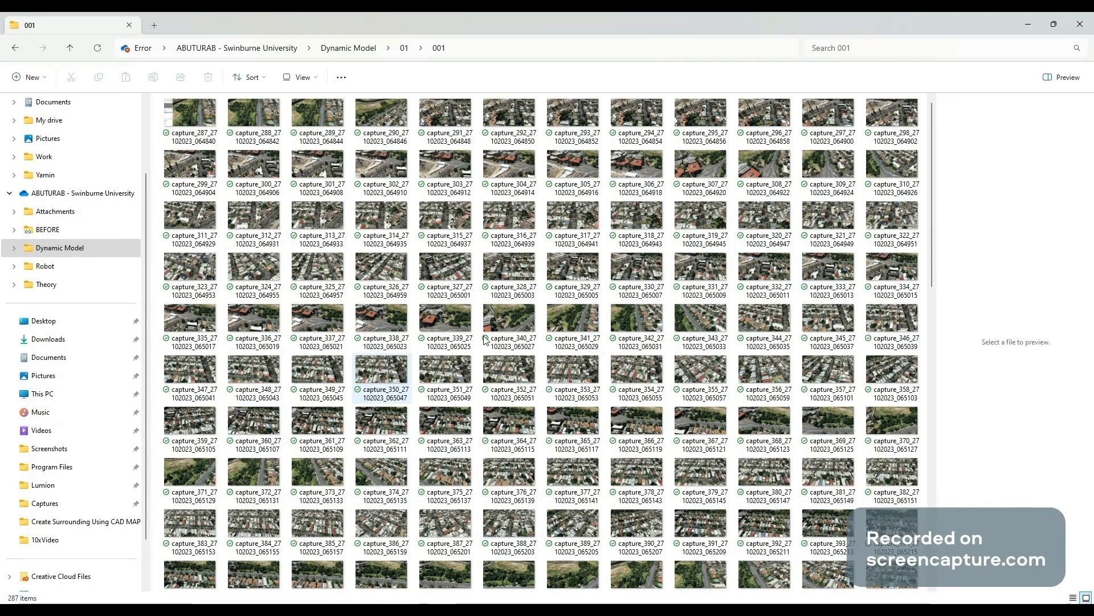
scroll(684, 378, "down", 10)
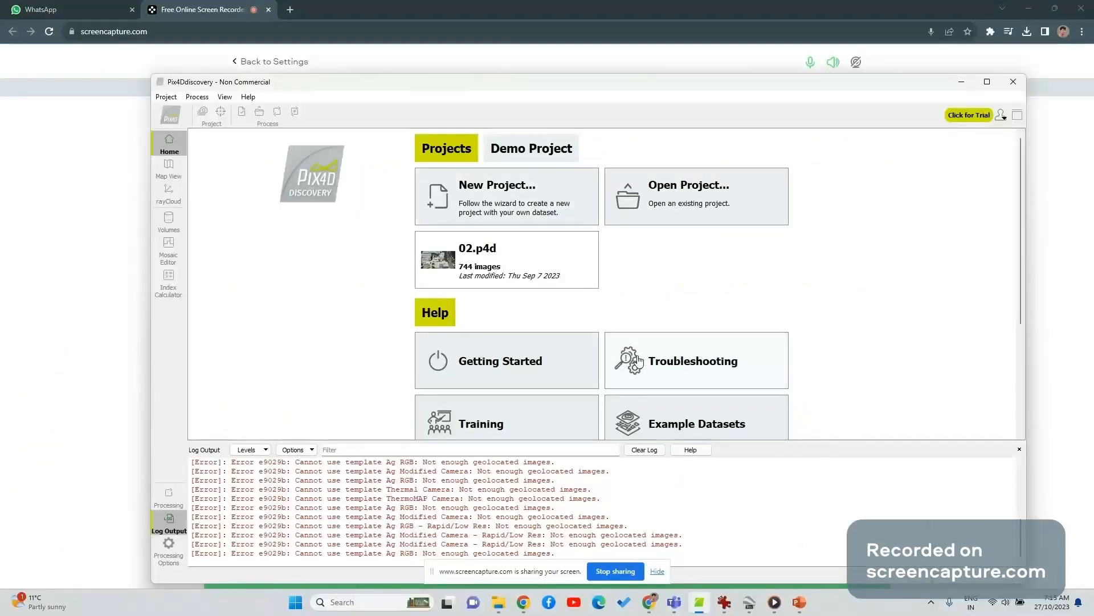
- In Pix4Ddiscovery, create a new project named Footscray in the pix4d documents folder
left_click(541, 211)
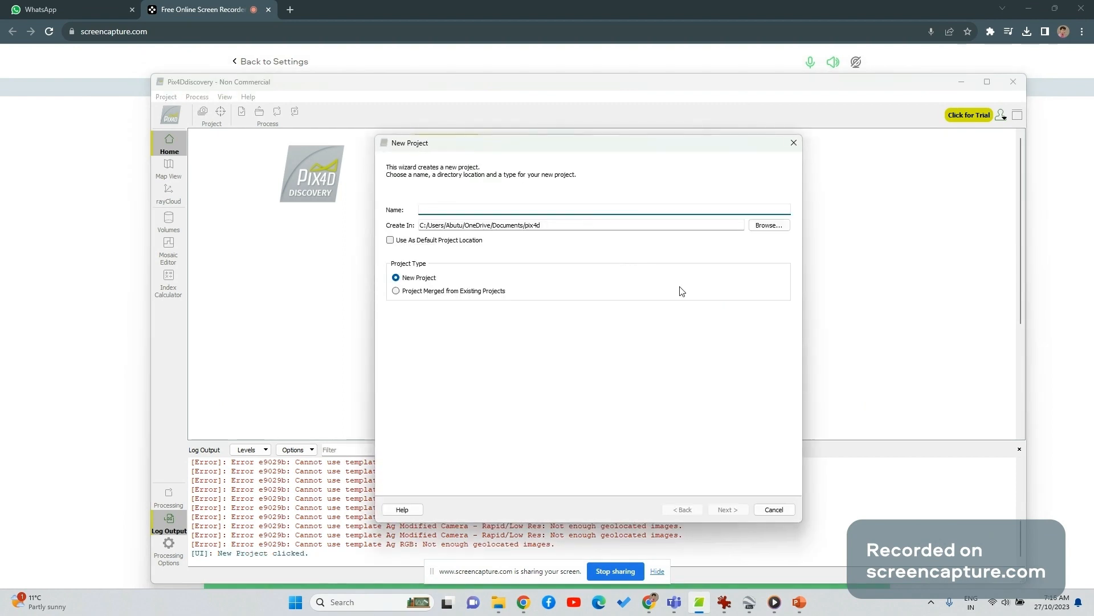
left_click_drag(647, 148, 680, 103)
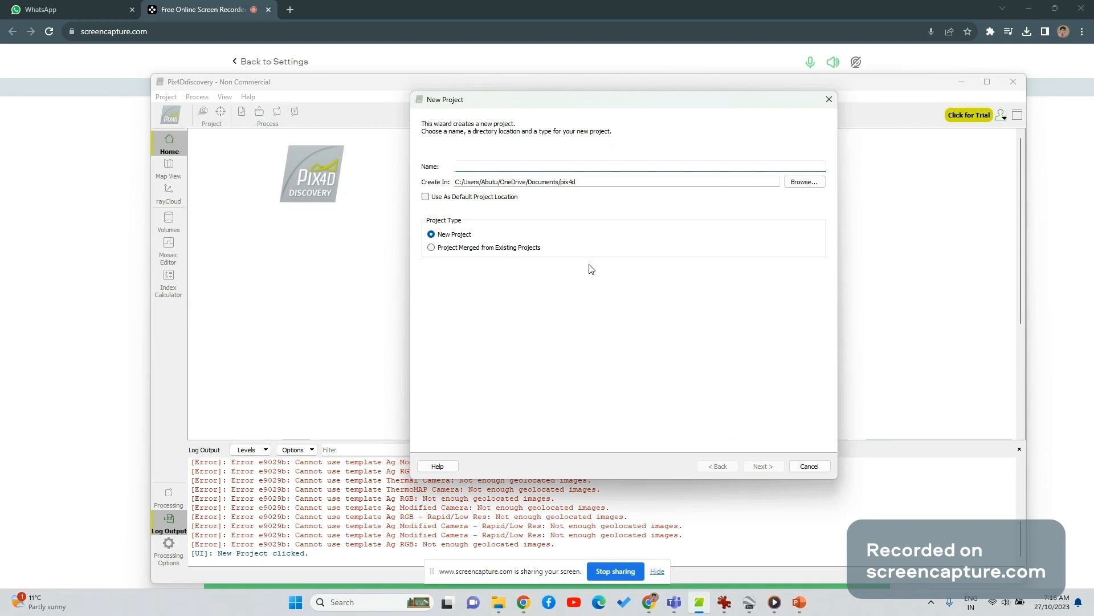
type("Foots")
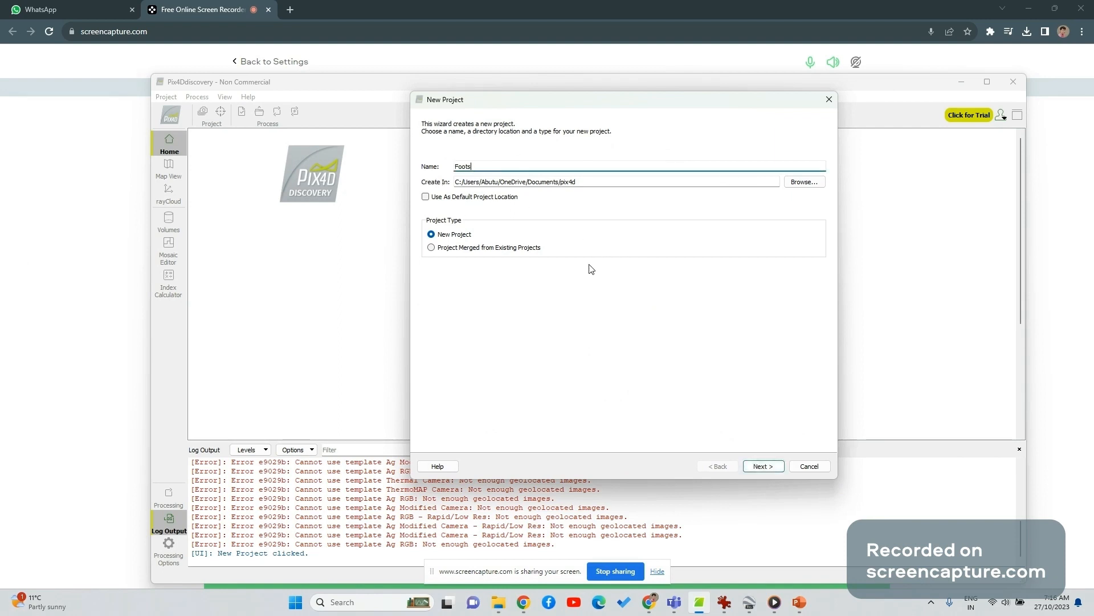
type("cray")
left_click(748, 467)
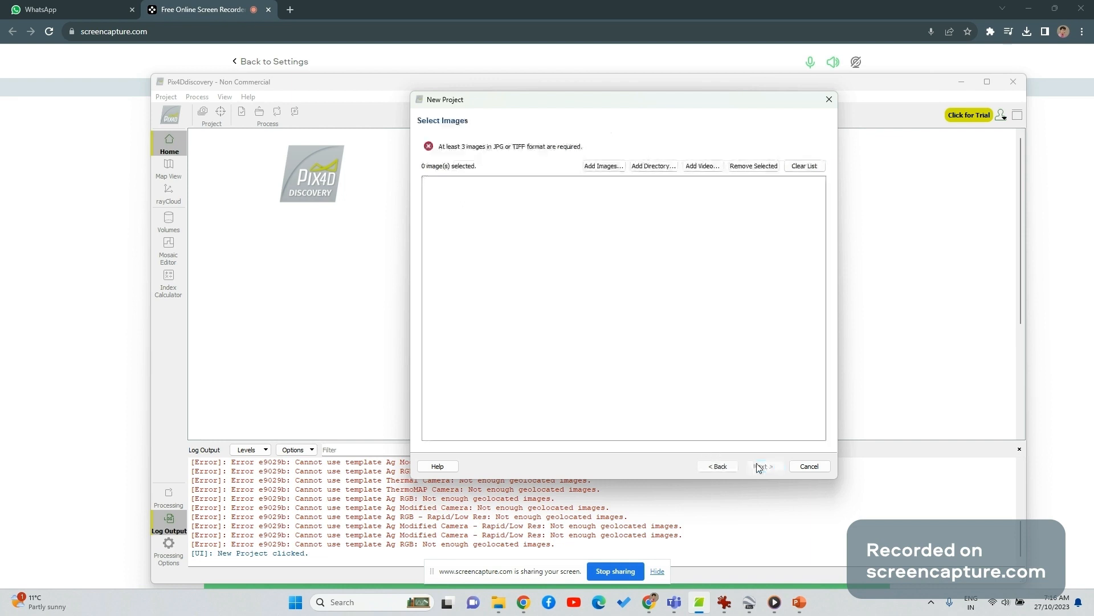
- Add all capture images from the Dynamic Model folder's 01/001 subfolder to the project
left_click(597, 167)
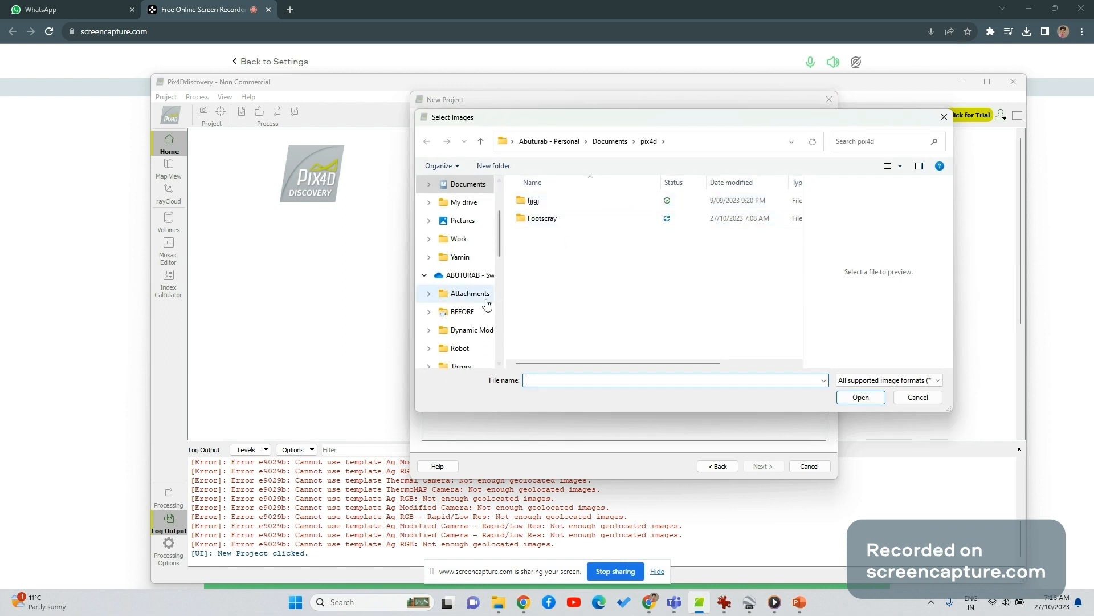
left_click(479, 332)
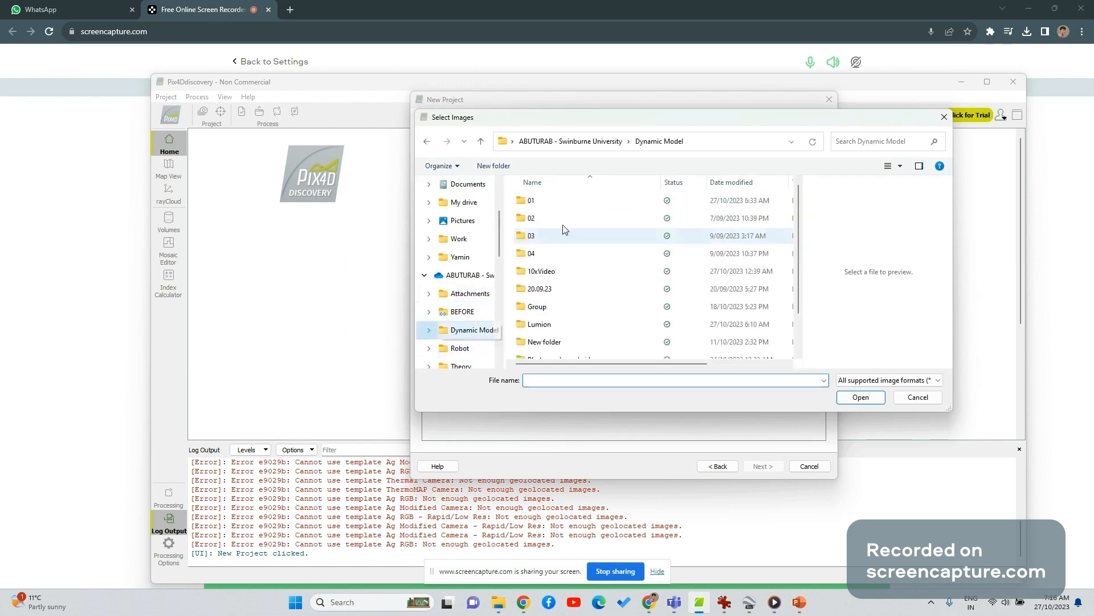
double_click(564, 272)
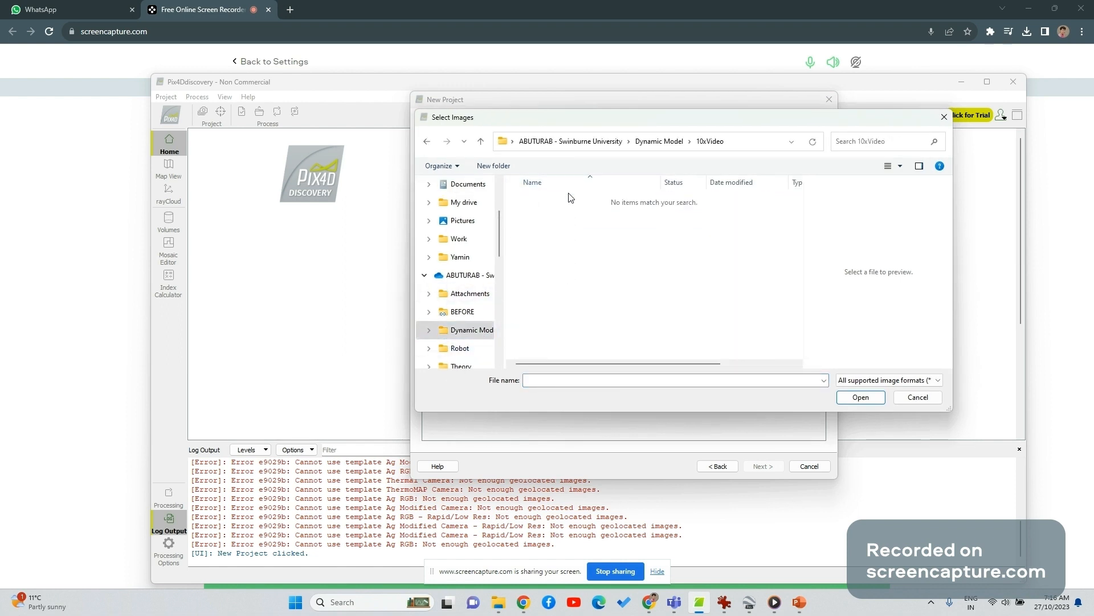
left_click(661, 142)
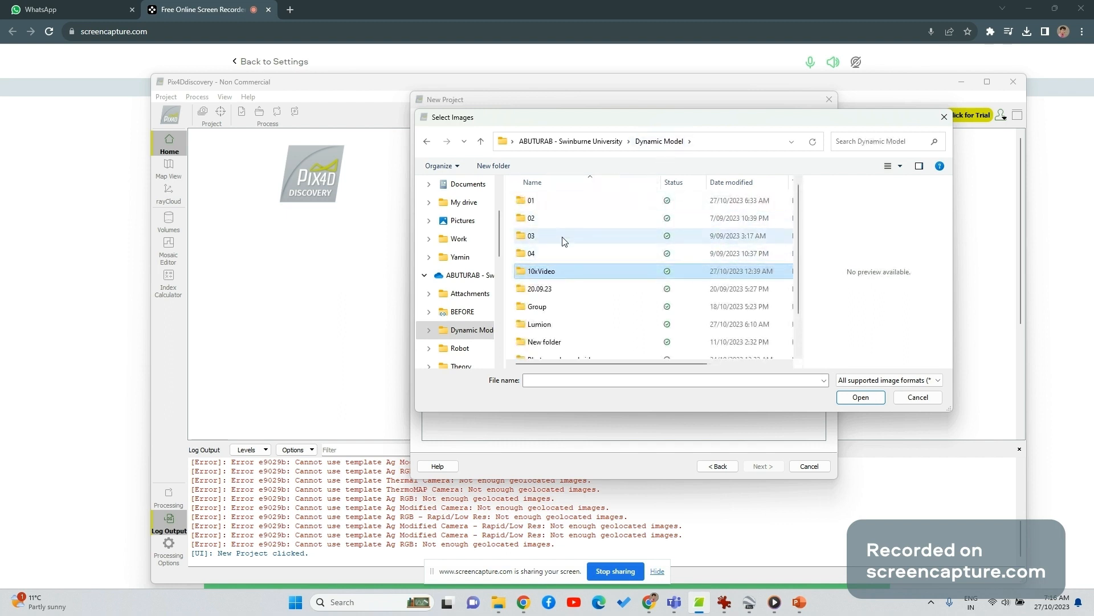
left_click(563, 204)
double_click(567, 207)
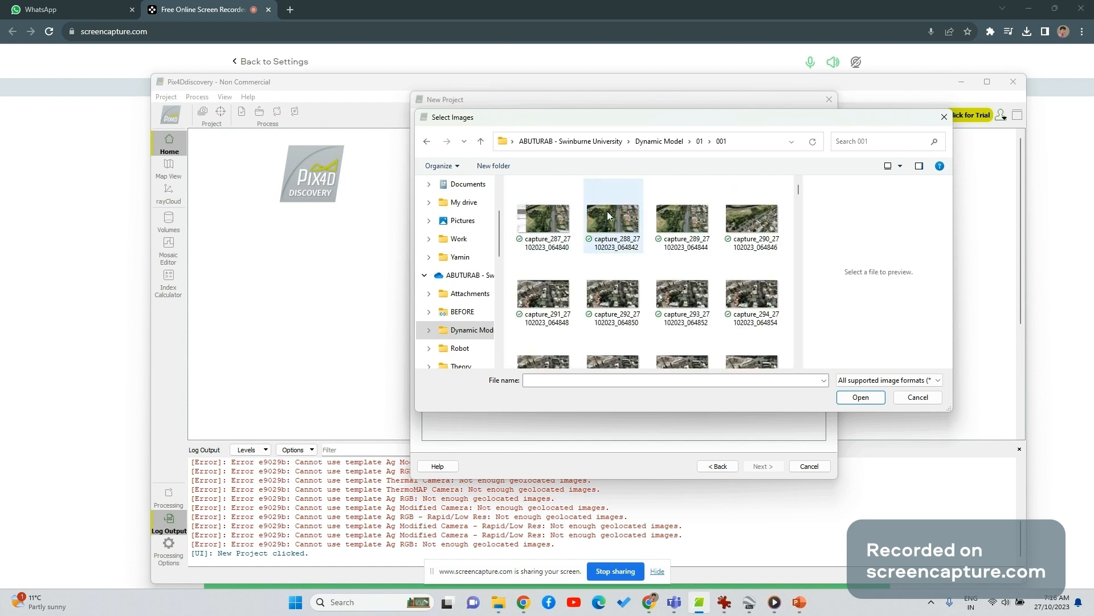
left_click(553, 226)
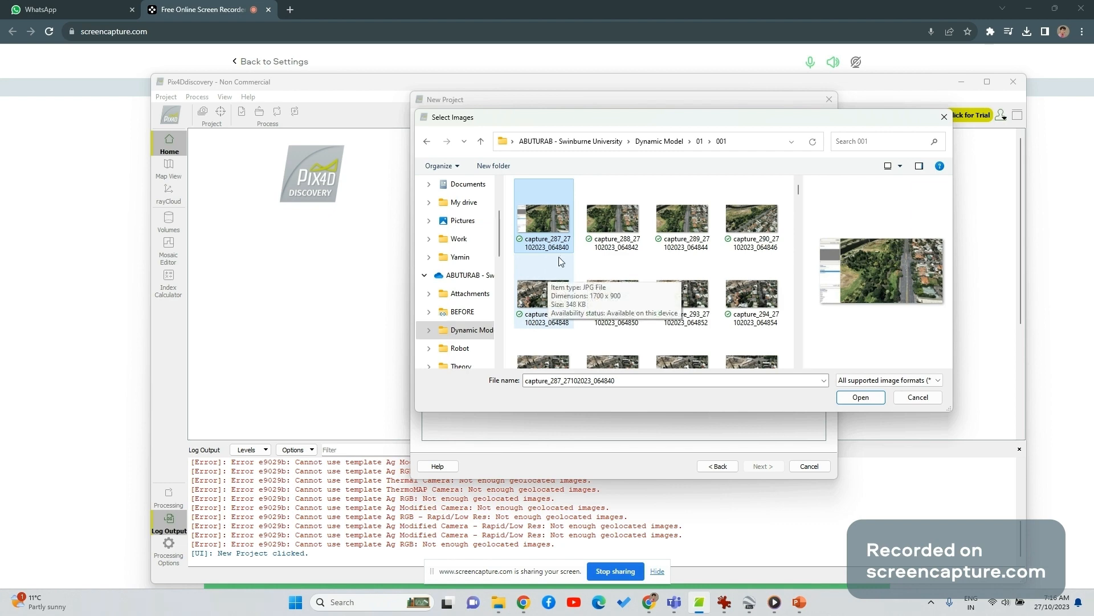
key("ctrl+a")
left_click(859, 397)
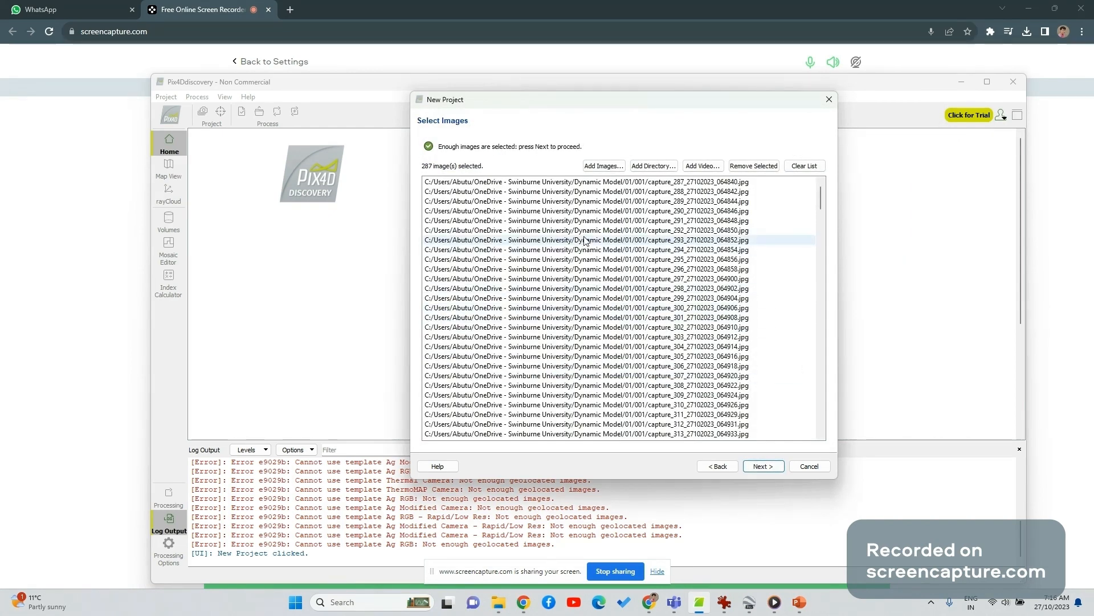
scroll(602, 244, "down", 5)
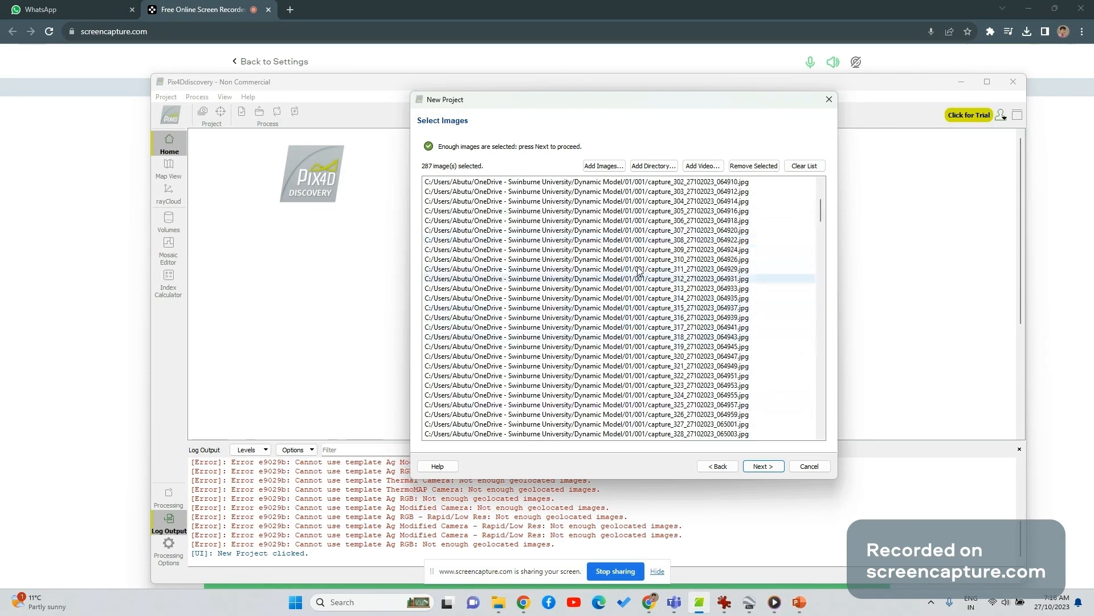
- Accept the image properties without geotags and keep the arbitrary output coordinate system in metres
left_click(759, 468)
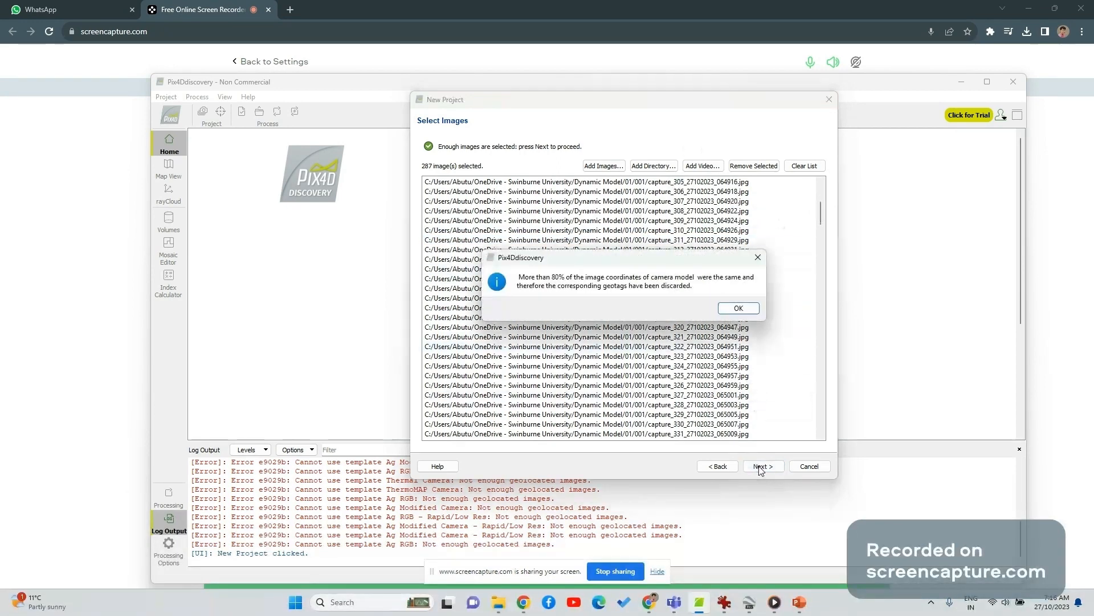
left_click(726, 307)
left_click(761, 465)
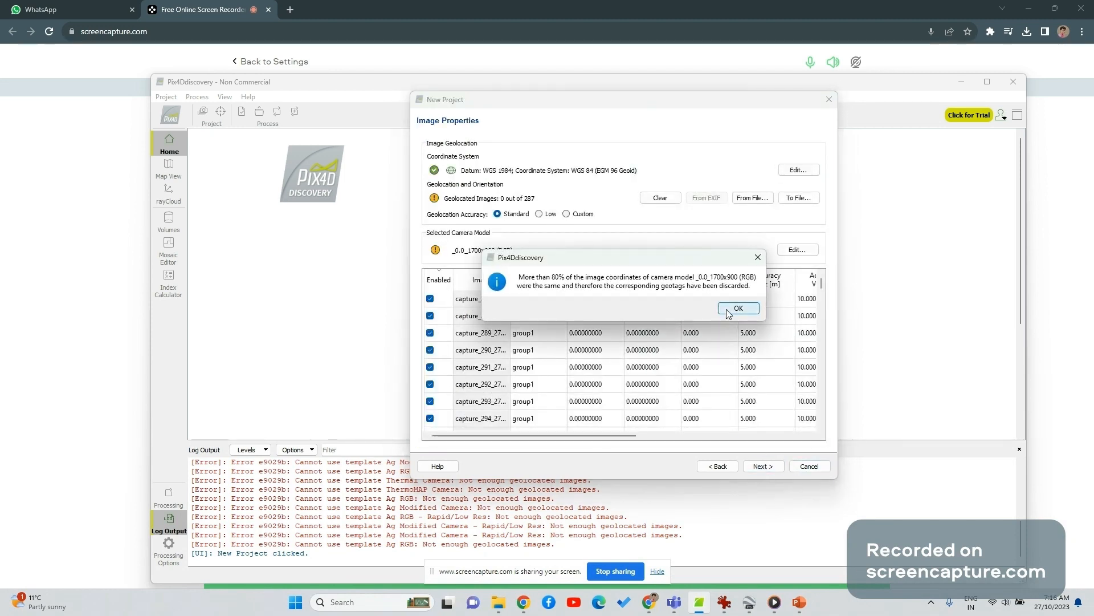
left_click(727, 310)
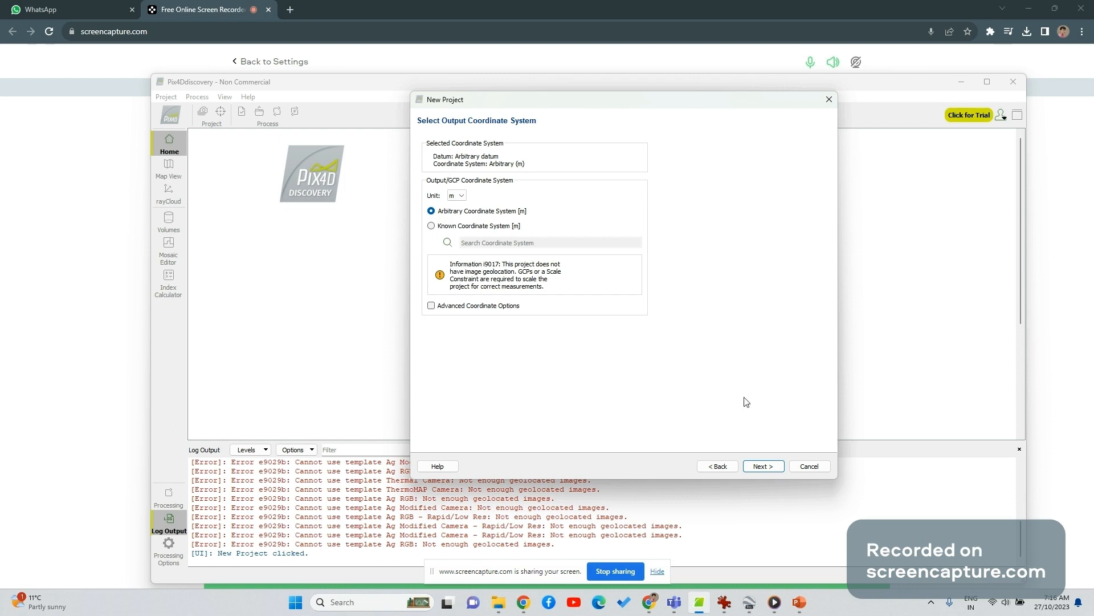
left_click(761, 467)
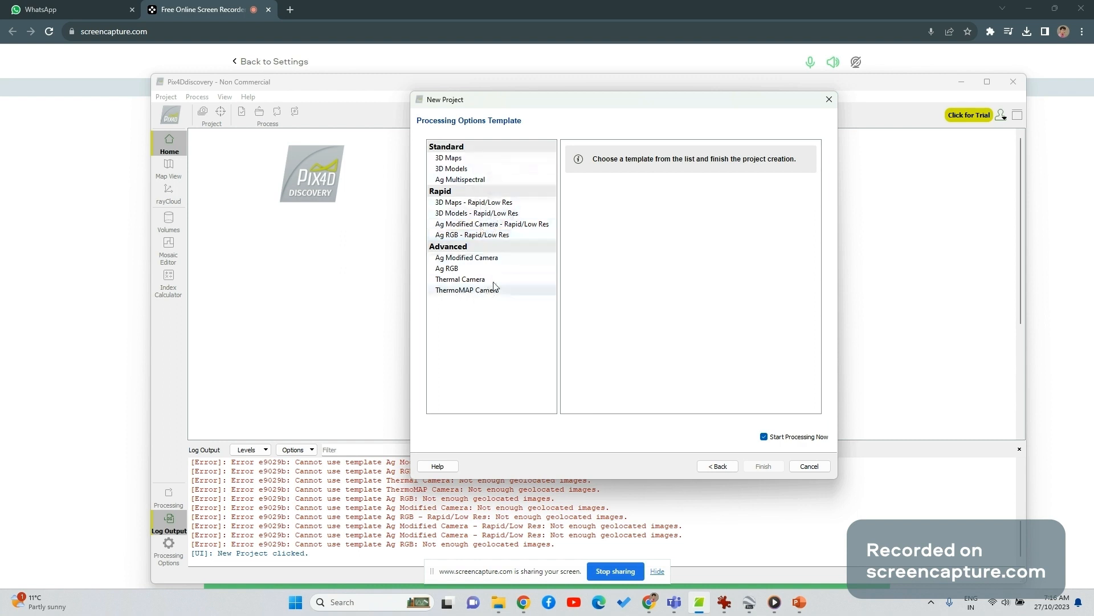
- Choose the standard 3D Models processing template and finish the project with processing started immediately
left_click(519, 202)
left_click(499, 179)
left_click(484, 168)
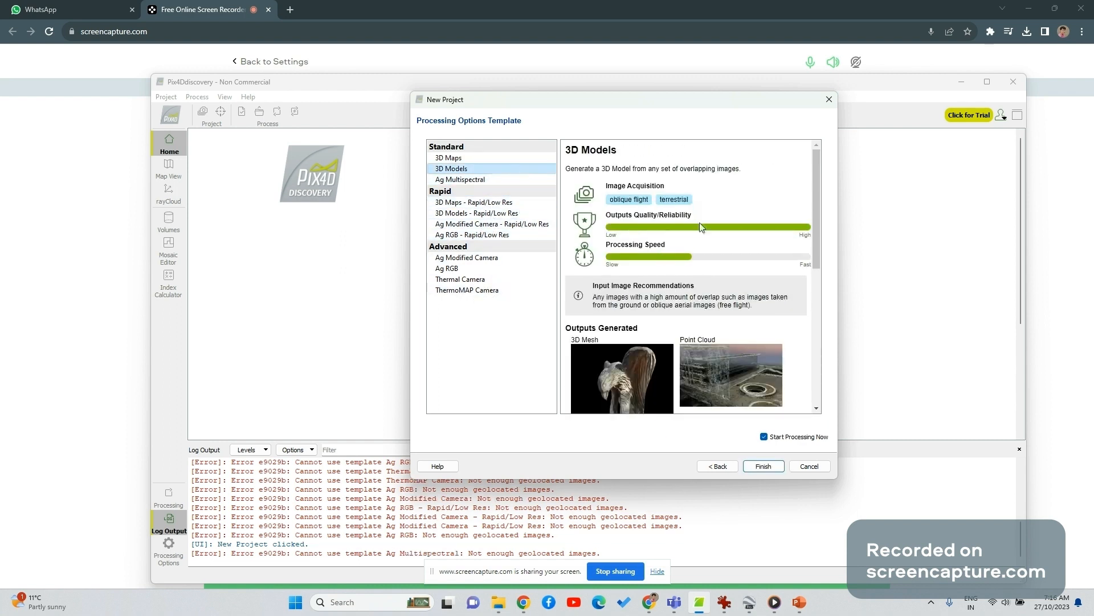
left_click(764, 468)
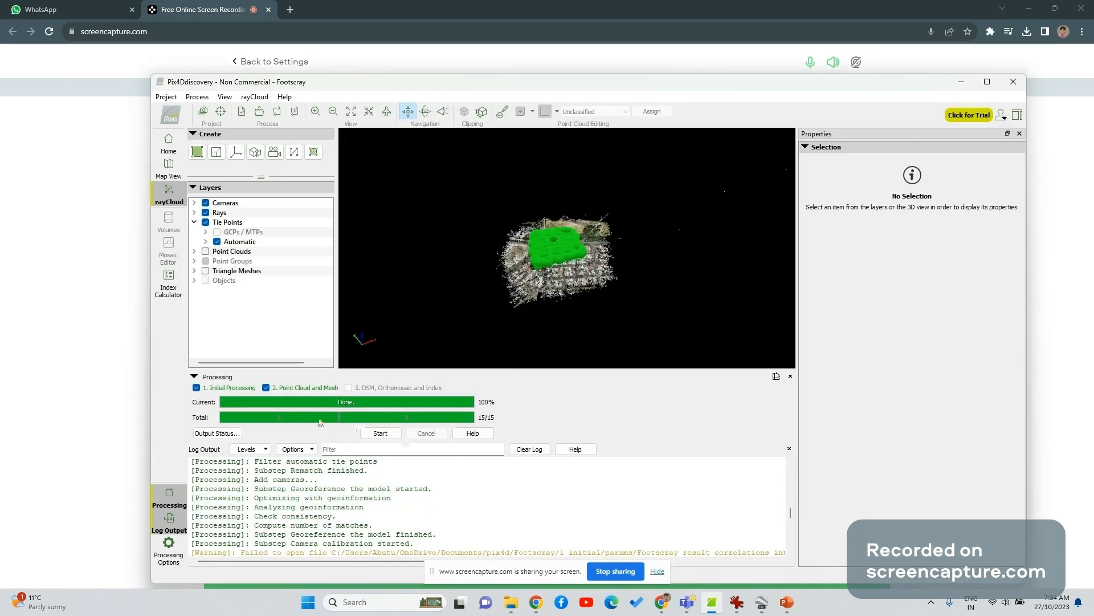
- Inspect the processed scene up close and from afar, and hide its cameras and rays
scroll(556, 260, "up", 10)
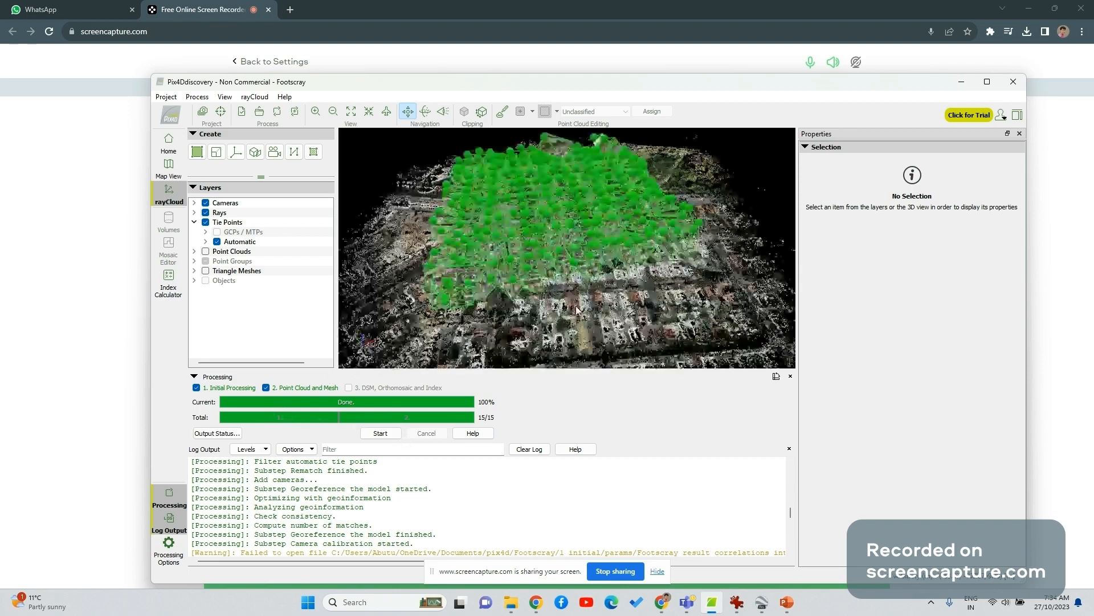
scroll(578, 309, "down", 10)
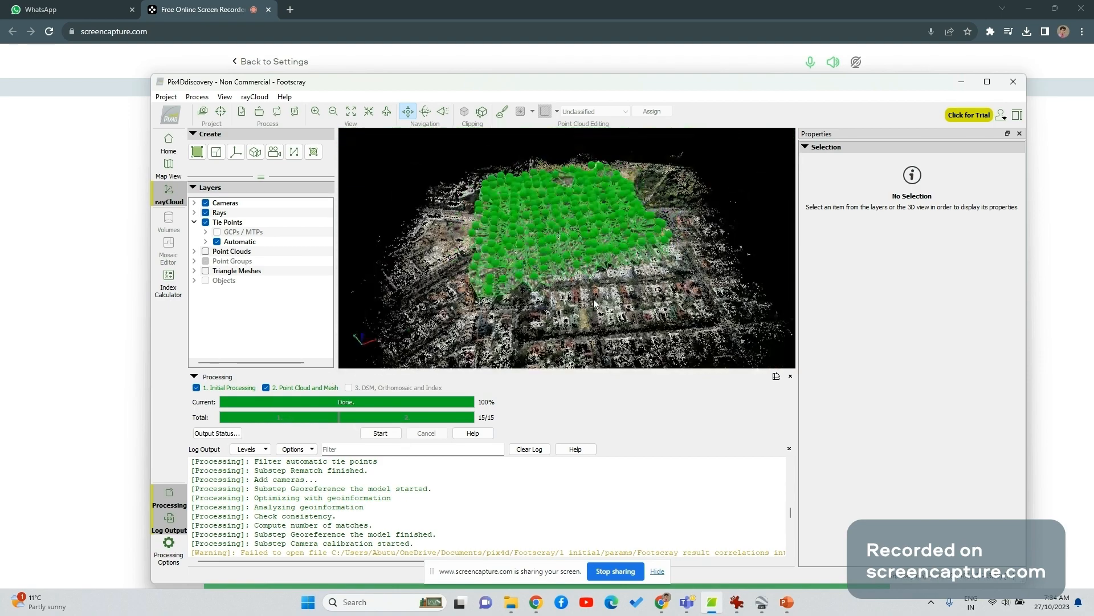
left_click_drag(672, 244, 425, 252)
left_click(206, 203)
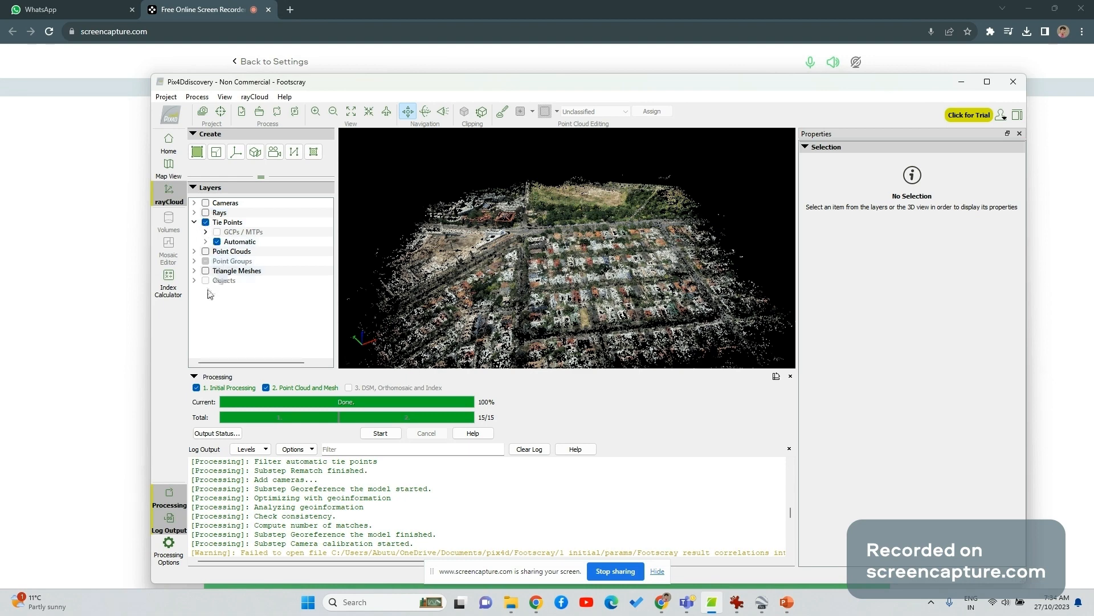
- Load the densified point cloud and examine the housing blocks up close from a low angle
left_click(205, 252)
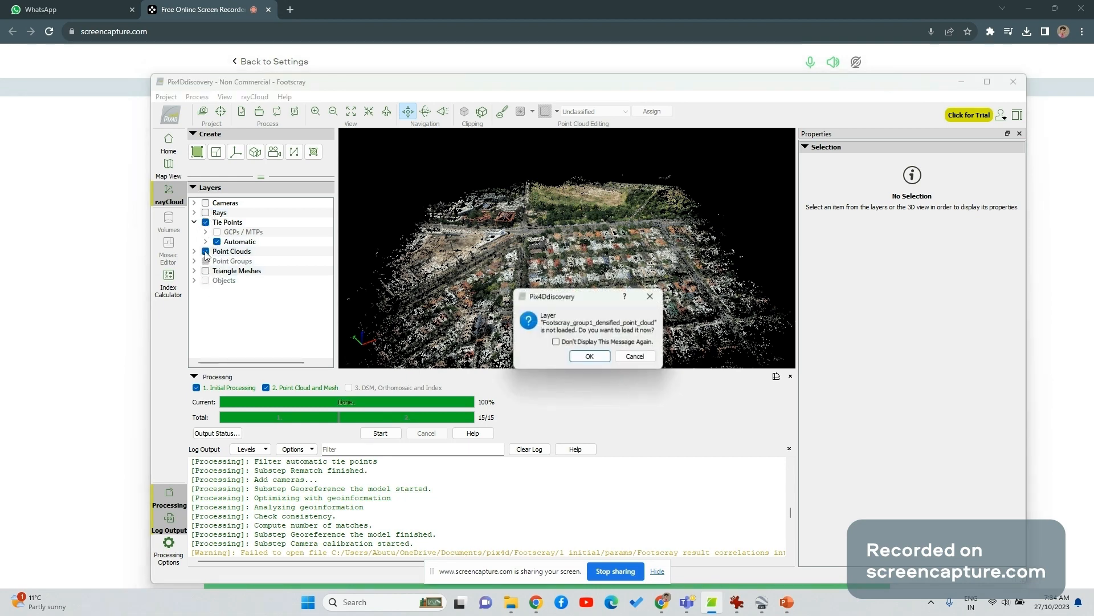
left_click(606, 359)
scroll(562, 301, "up", 5)
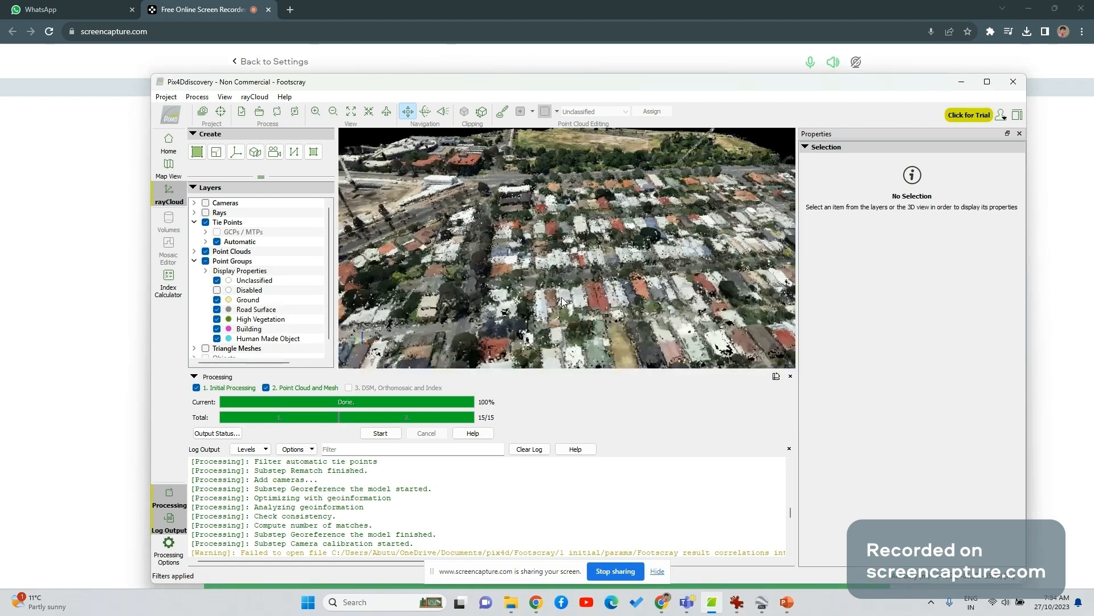
left_click_drag(562, 301, 573, 268)
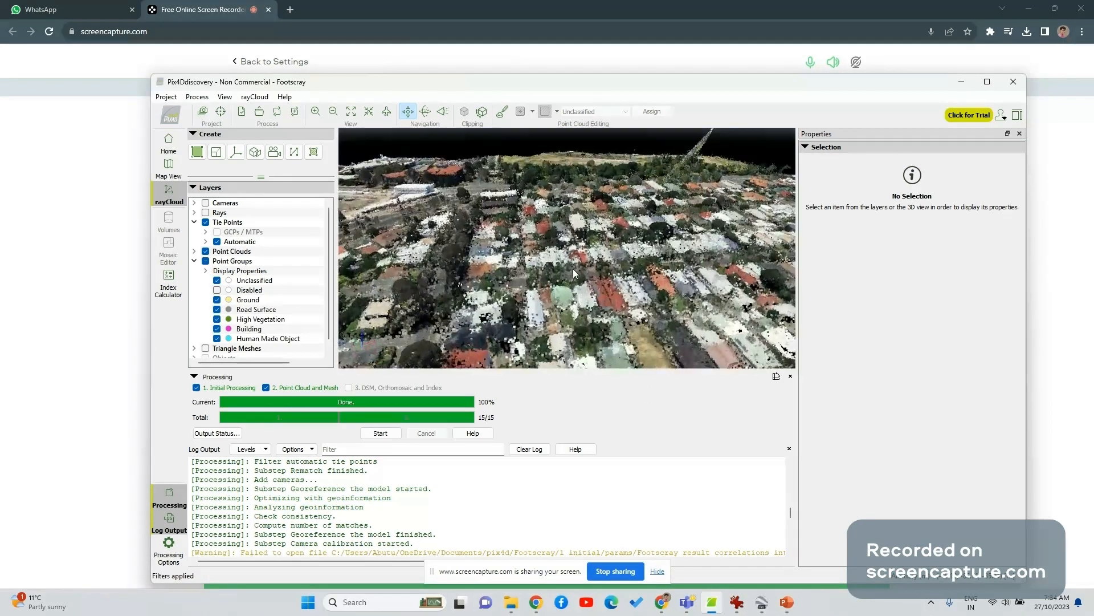
- Turn on the triangle meshes layer and load its mesh
scroll(287, 263, "down", 1)
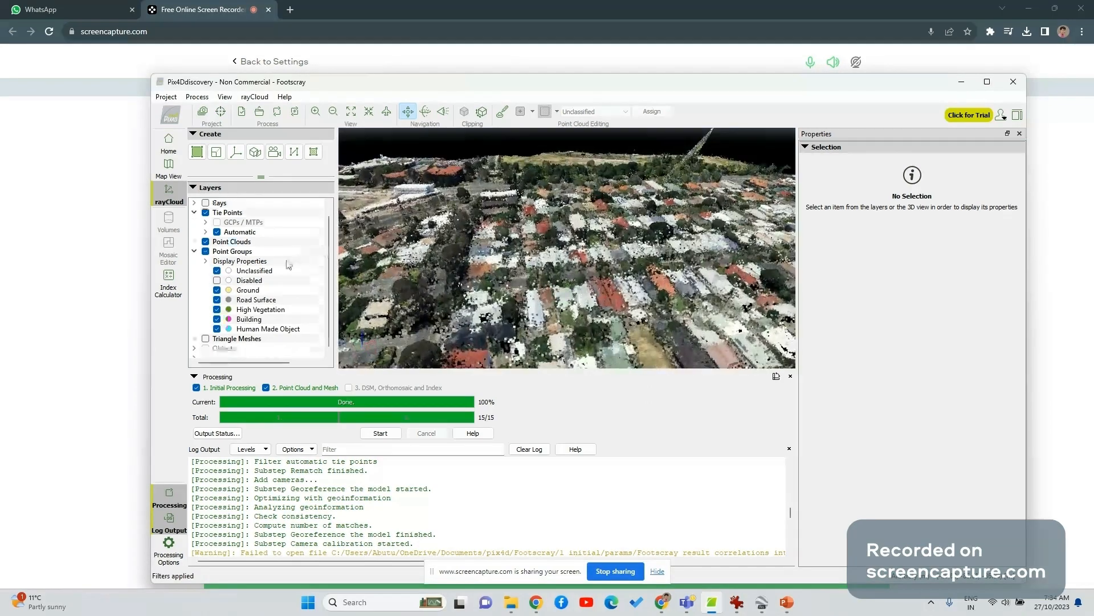
left_click(206, 339)
left_click(574, 361)
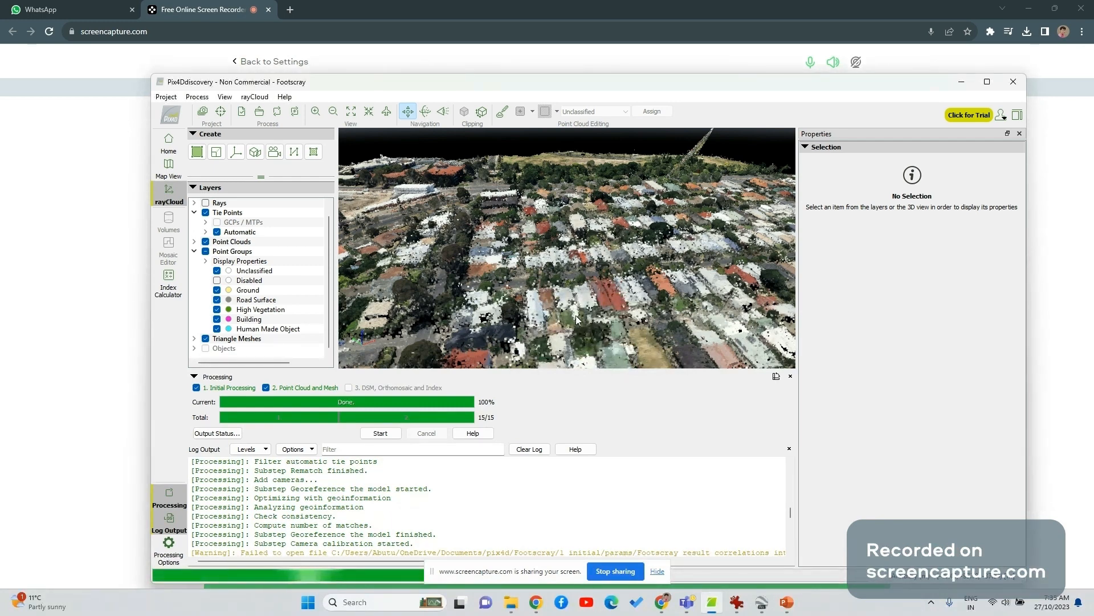
- Examine the loaded mesh over the housing blocks from afar and at a low angle, and hide the triangle meshes
scroll(563, 261, "down", 5)
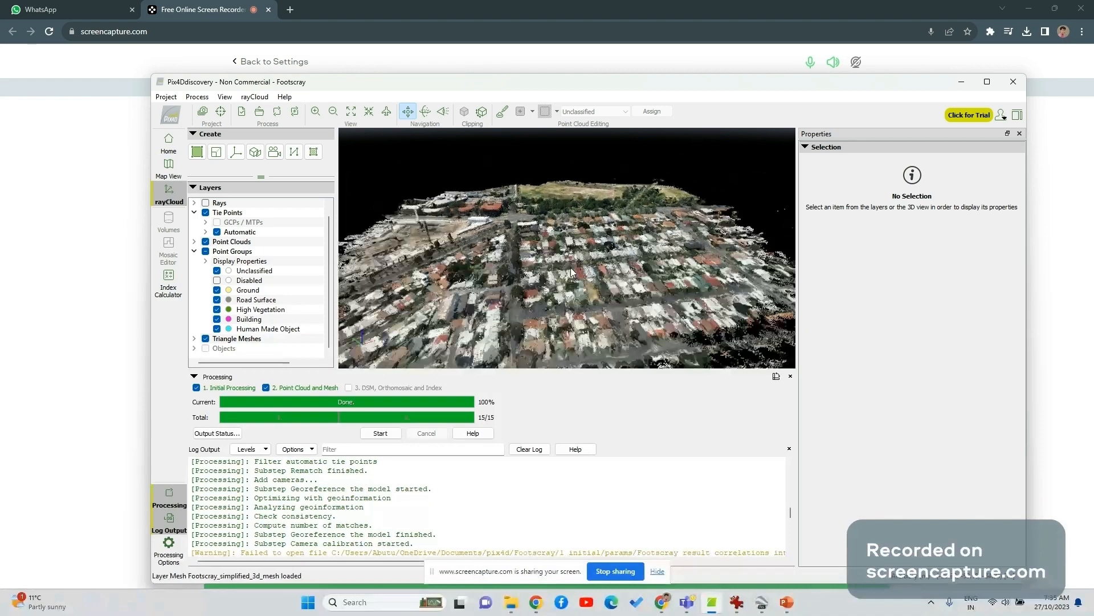
scroll(571, 273, "up", 6)
left_click_drag(577, 277, 620, 275)
left_click(206, 339)
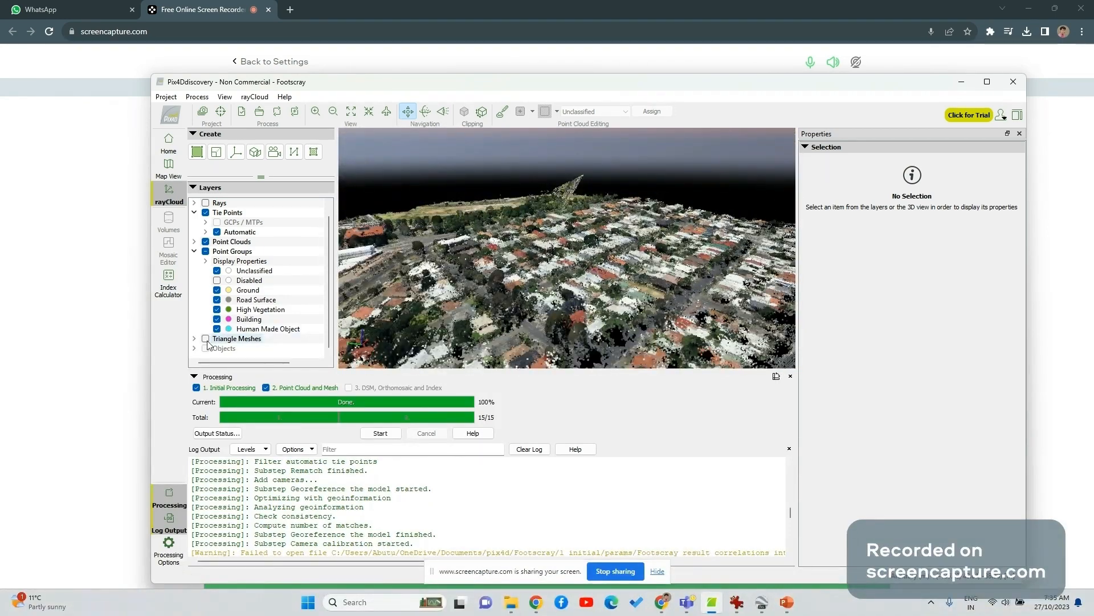
- Toggle the point groups and point clouds off and on, leaving every point group shown, including Disabled
scroll(251, 295, "up", 1)
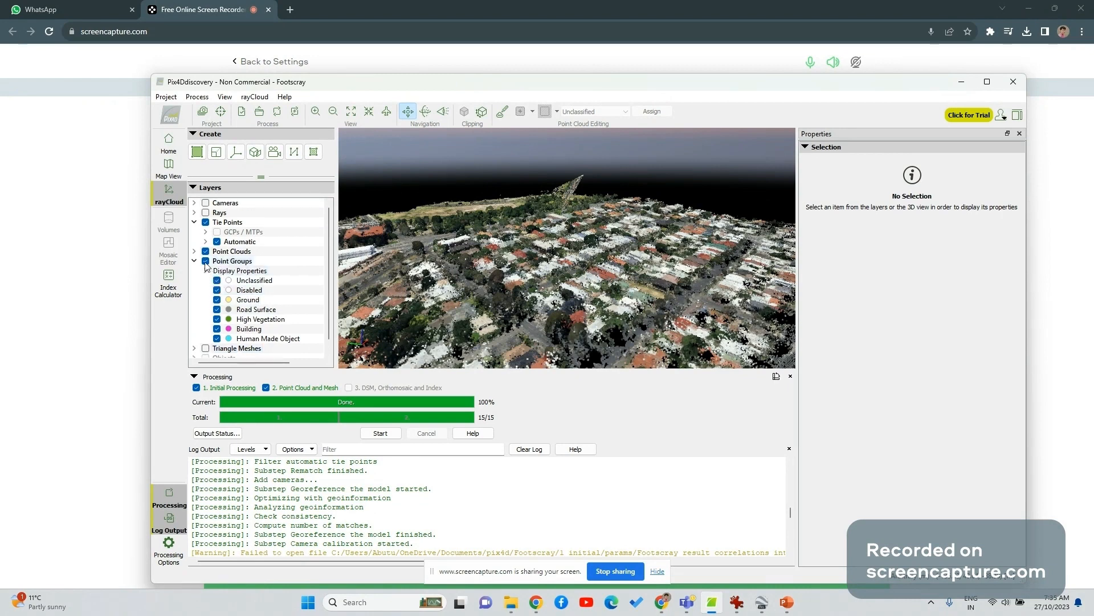
left_click(206, 261)
left_click(206, 261)
left_click(206, 252)
left_click(206, 251)
- Examine the whole reconstructed area from above and close in on the road junction beside the cleared site
scroll(250, 319, "down", 1)
scroll(251, 322, "up", 1)
scroll(320, 354, "down", 1)
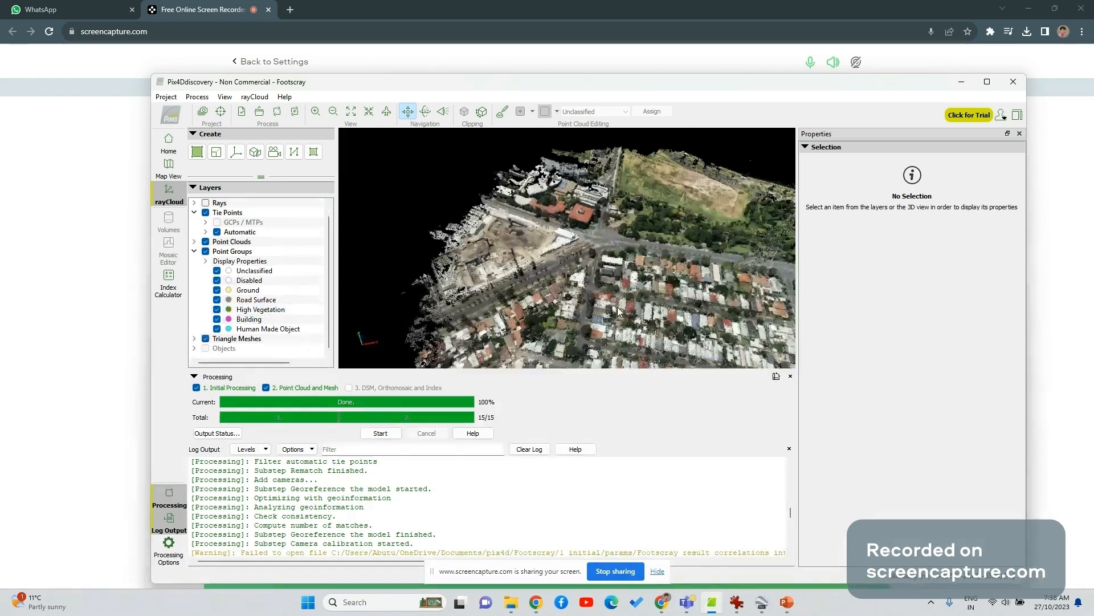
scroll(596, 253, "up", 1)
scroll(596, 253, "down", 5)
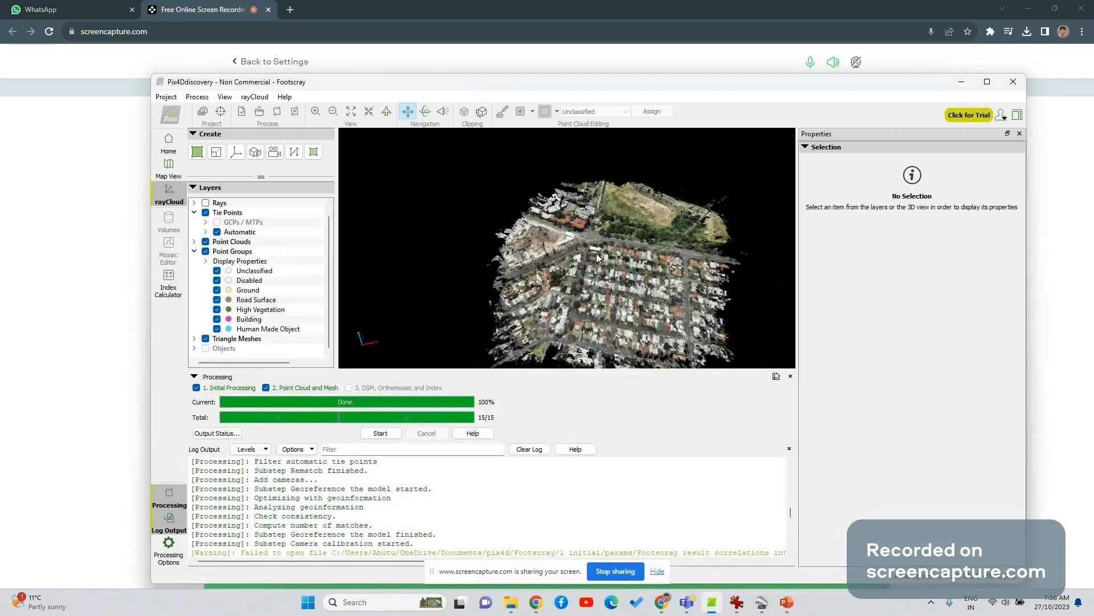
scroll(602, 260, "up", 4)
middle_click_drag(602, 259, 324, 206)
scroll(550, 200, "up", 5)
scroll(549, 201, "down", 4)
scroll(460, 180, "up", 4)
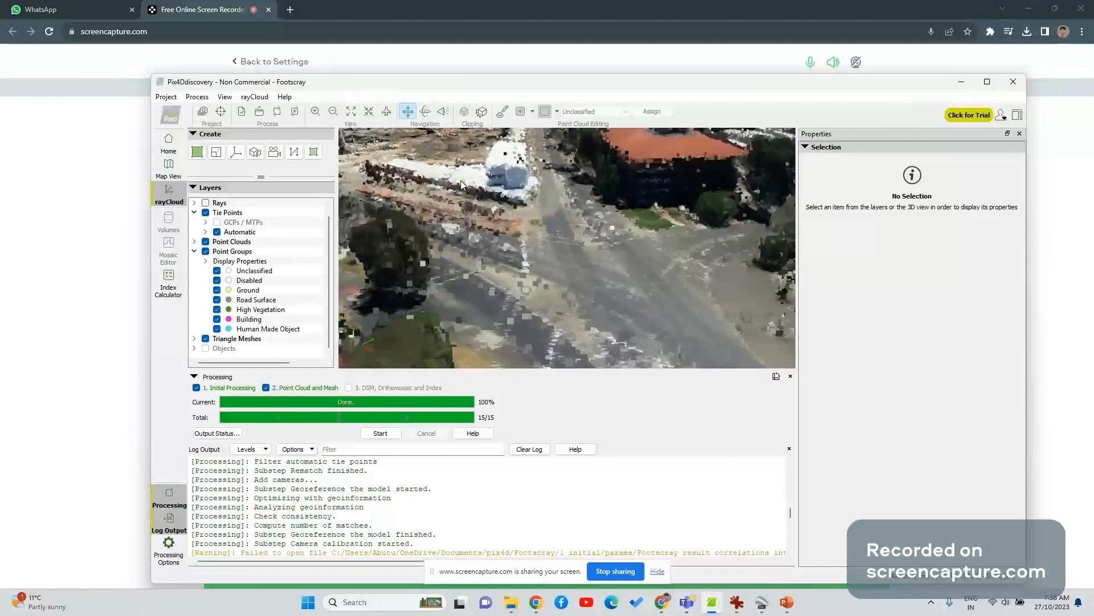
- Inspect the road junction and the surrounding red-roofed and white-roofed buildings from several directions and distances
middle_click_drag(542, 207, 376, 231)
scroll(425, 230, "down", 4)
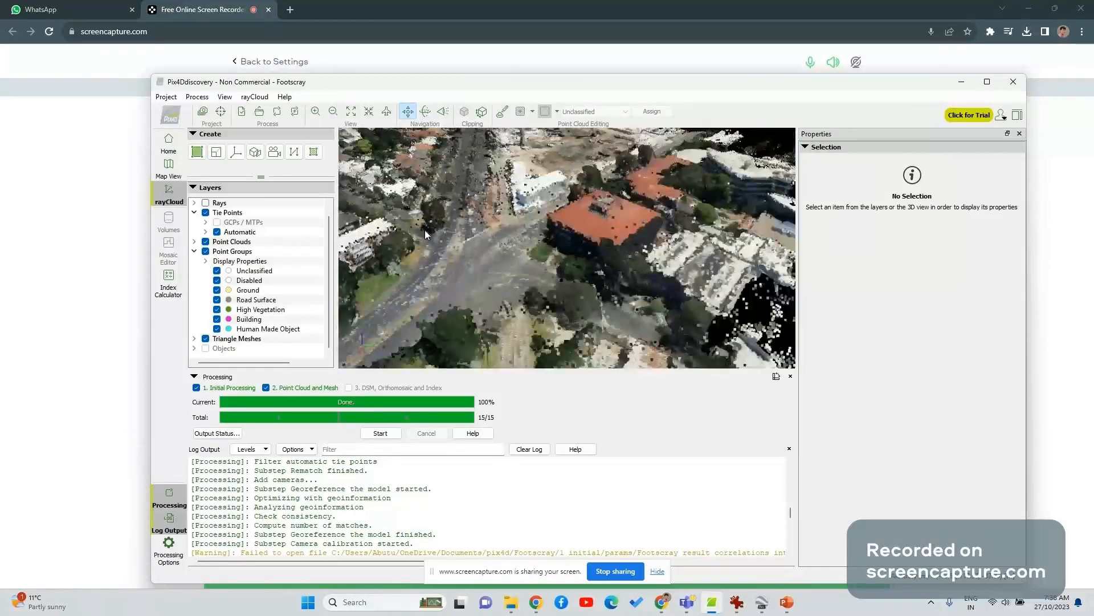
scroll(425, 230, "up", 4)
scroll(502, 235, "down", 4)
middle_click_drag(501, 235, 517, 216)
left_click_drag(518, 217, 542, 215)
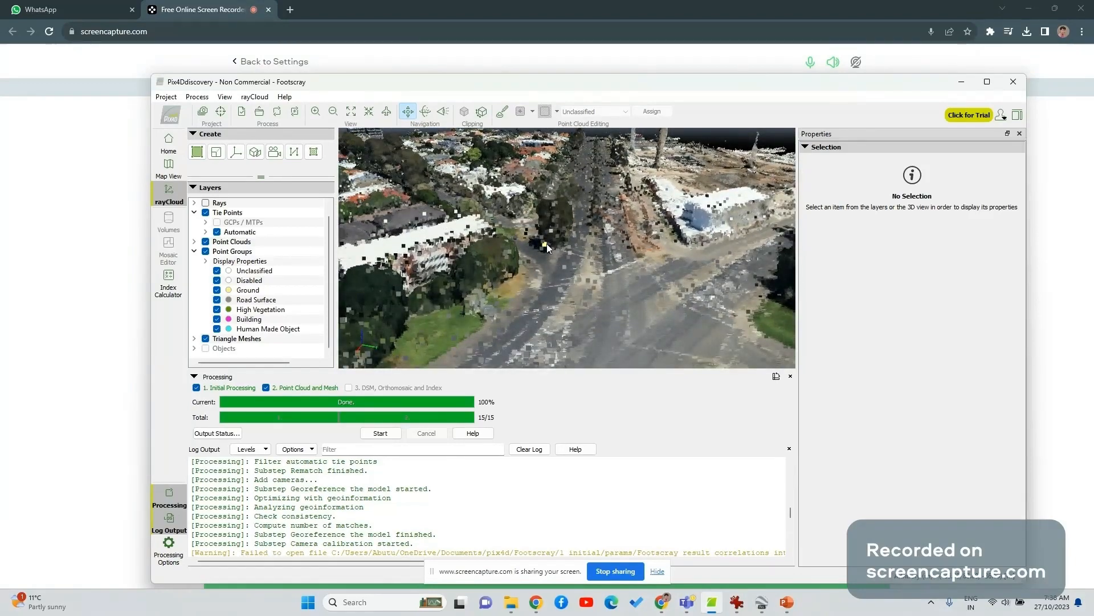
scroll(561, 250, "down", 4)
scroll(569, 252, "up", 4)
- Examine the main road from the junction to its tree-lined stretch between the parkland and the houses
left_click_drag(569, 251, 351, 249)
scroll(628, 270, "down", 5)
left_click_drag(630, 272, 744, 309)
scroll(635, 208, "up", 5)
left_click_drag(626, 241, 508, 252)
scroll(652, 249, "down", 5)
scroll(621, 214, "up", 3)
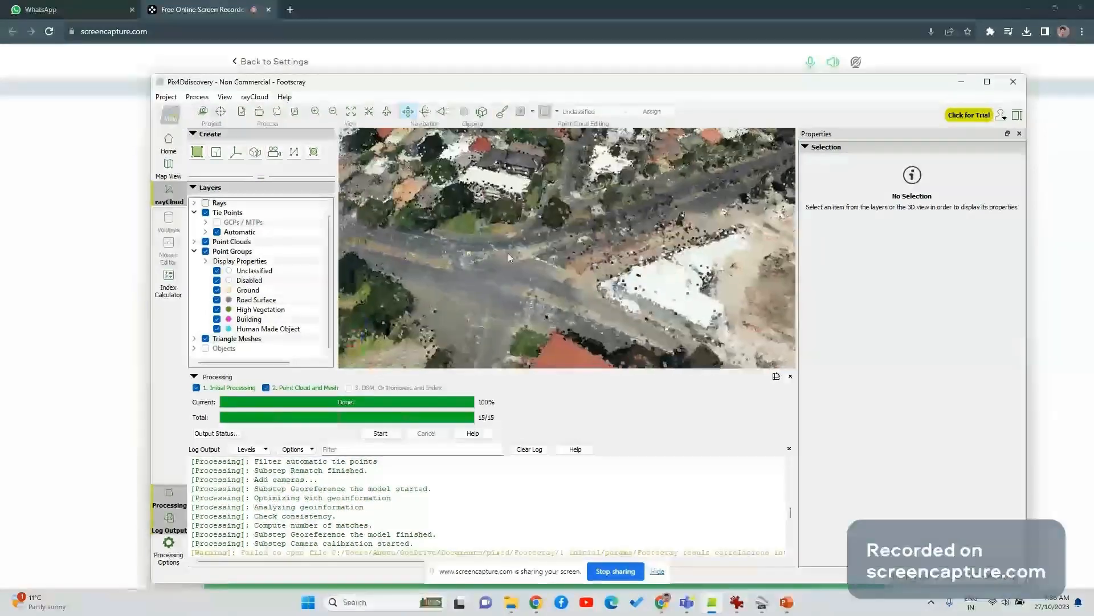
scroll(507, 252, "down", 3)
scroll(476, 234, "up", 5)
left_click_drag(590, 262, 506, 177)
scroll(659, 221, "up", 5)
left_click_drag(658, 216, 539, 225)
scroll(507, 165, "up", 5)
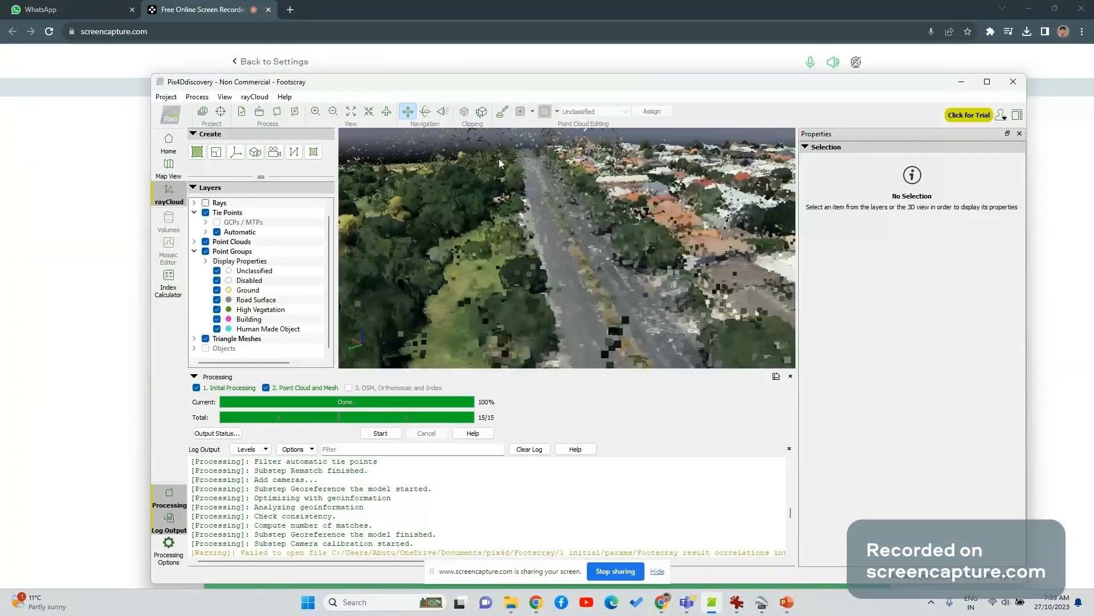